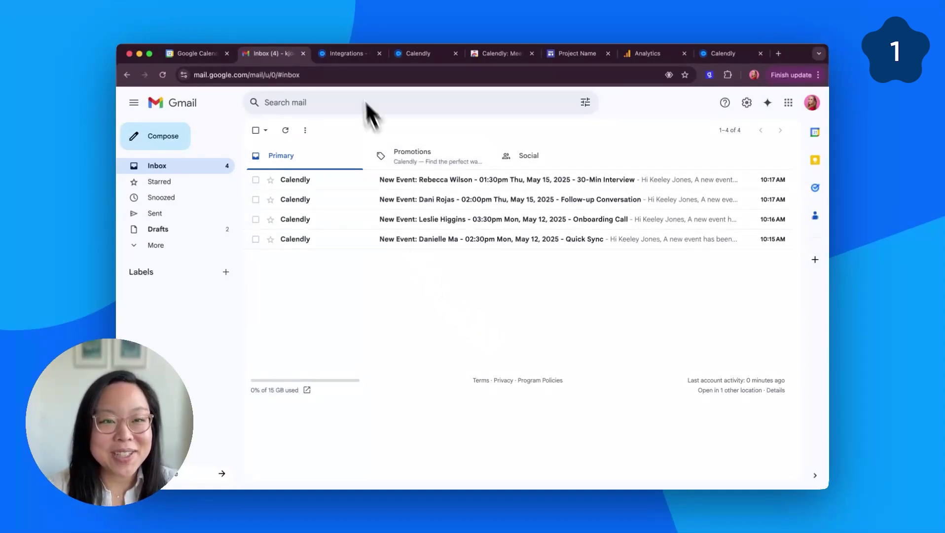
Connect the Google Calendar integration by signing in with the Google account and granting calendar access.
{"action": "left_click", "coordinate": [347, 54]}
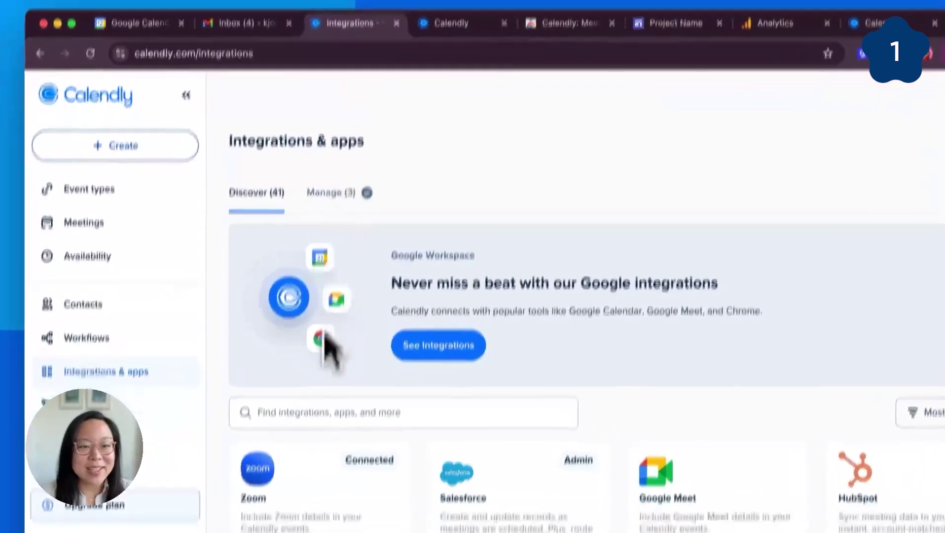
{"action": "left_click", "coordinate": [315, 445]}
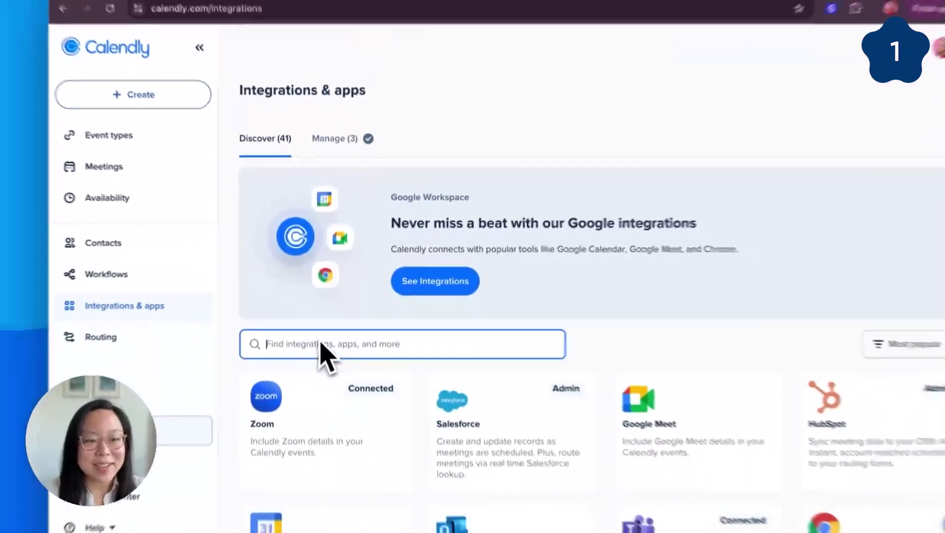
{"action": "type", "text": "google"}
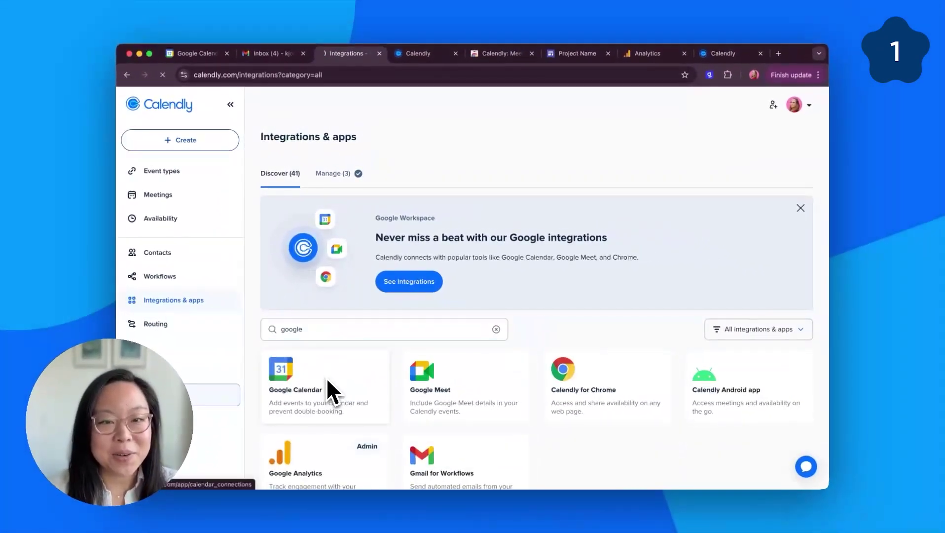
{"action": "left_click", "coordinate": [325, 375]}
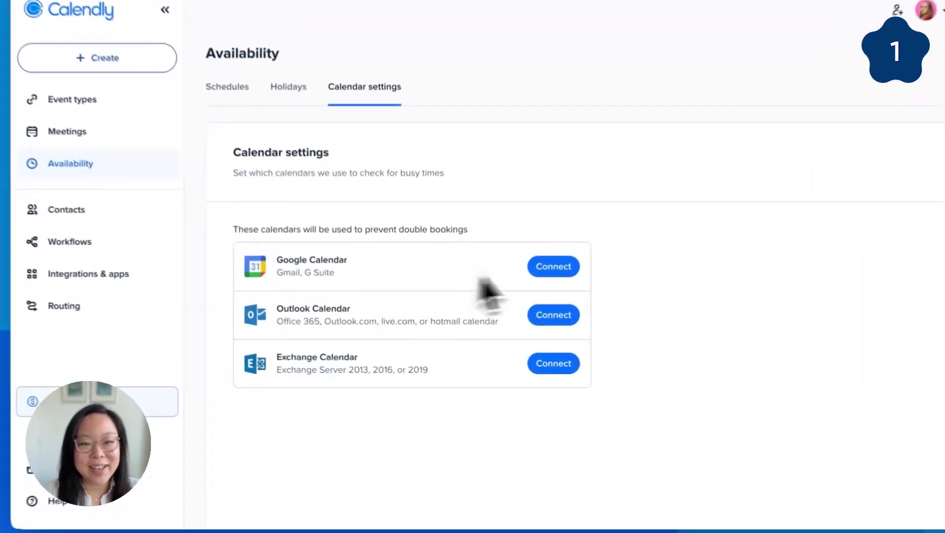
{"action": "left_click", "coordinate": [512, 296]}
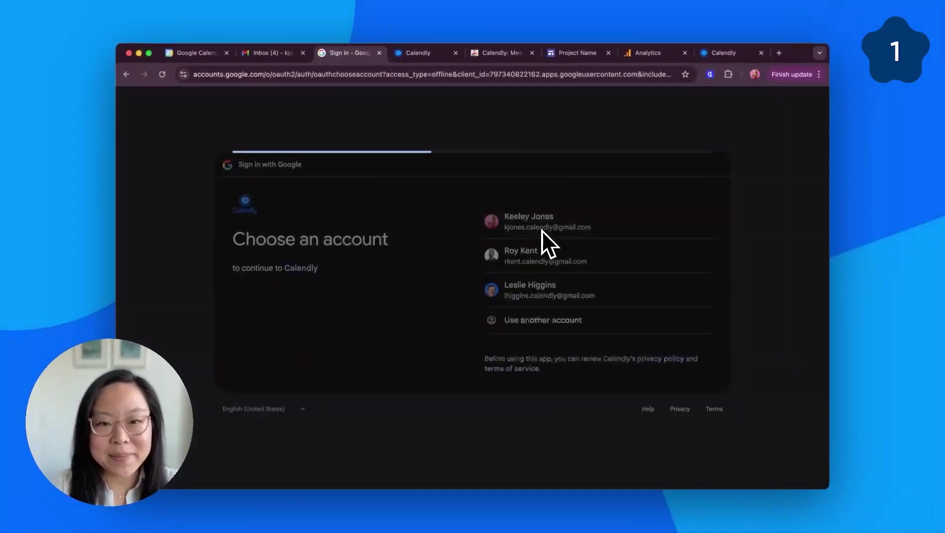
{"action": "left_click", "coordinate": [542, 230]}
{"action": "left_click", "coordinate": [639, 346]}
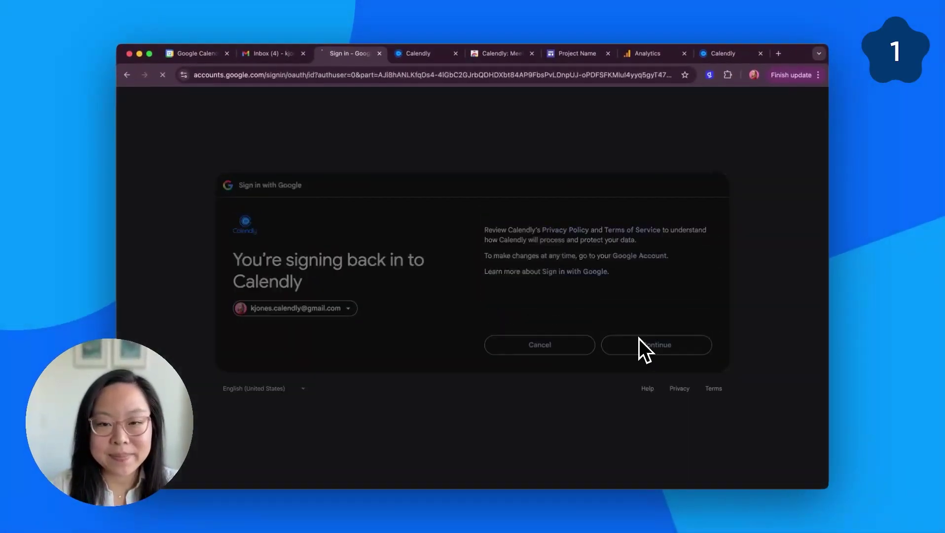
{"action": "left_click", "coordinate": [648, 366]}
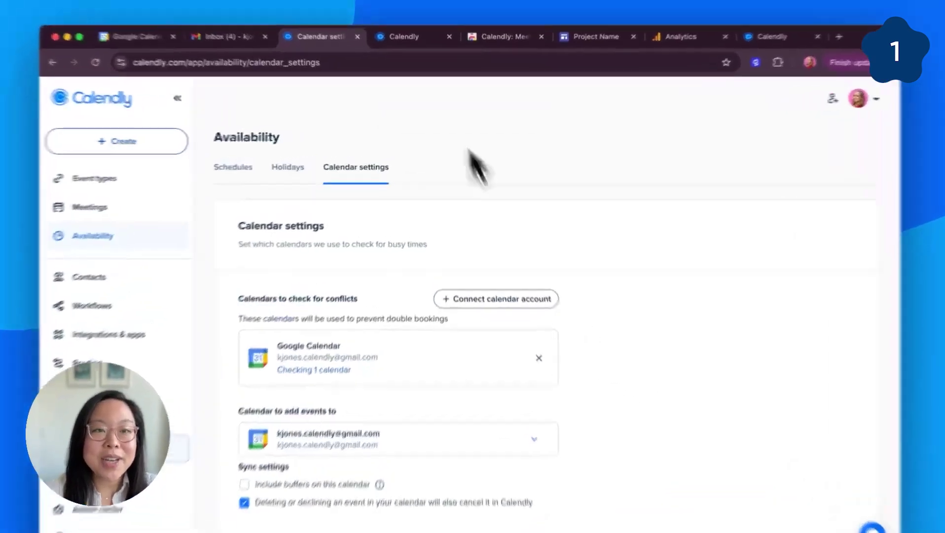
Create a one-on-one event type, New Meeting, with Google Meet as its location.
{"action": "left_click", "coordinate": [417, 54]}
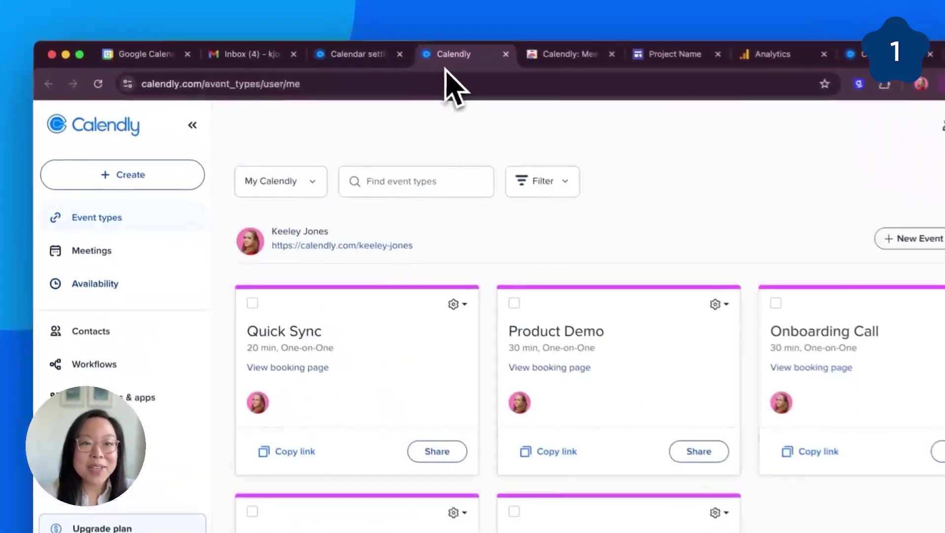
{"action": "left_click", "coordinate": [181, 190]}
{"action": "left_click", "coordinate": [153, 266]}
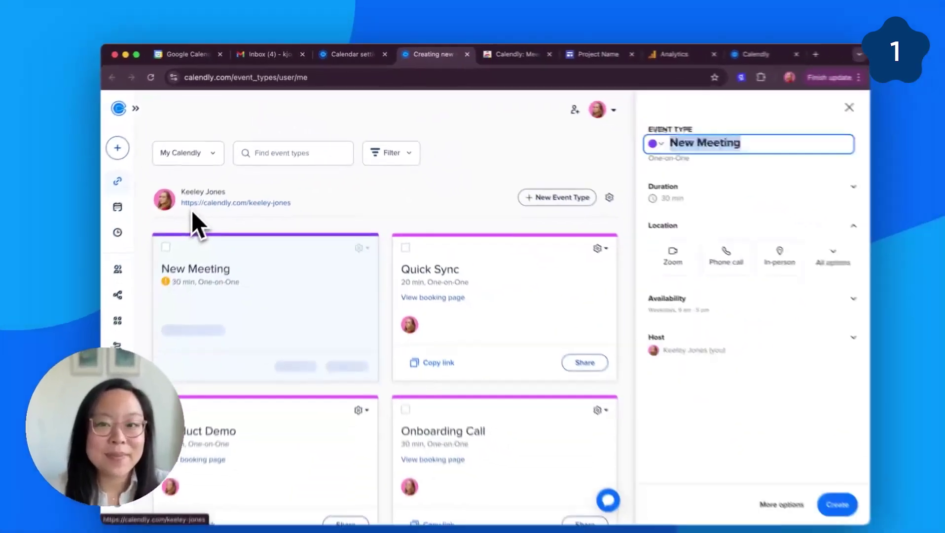
{"action": "left_click", "coordinate": [833, 257]}
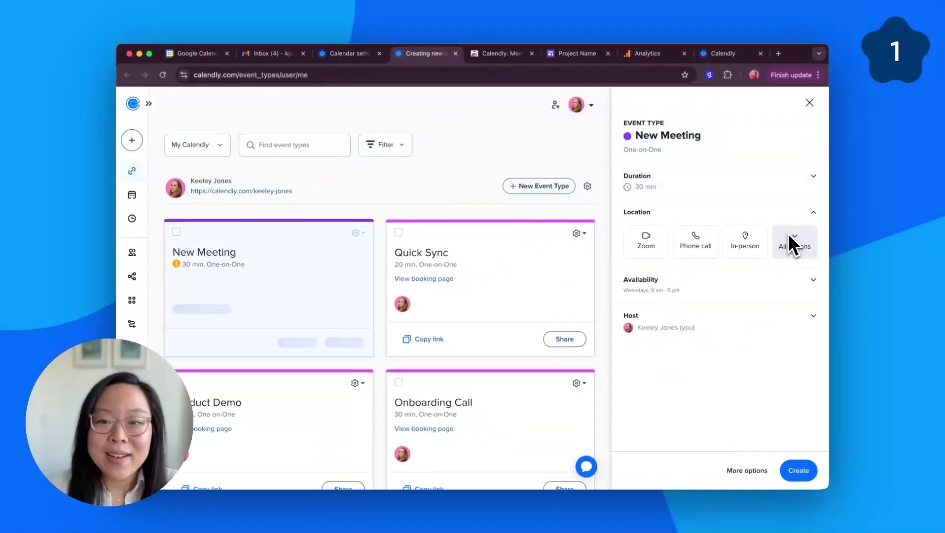
{"action": "left_click", "coordinate": [745, 269]}
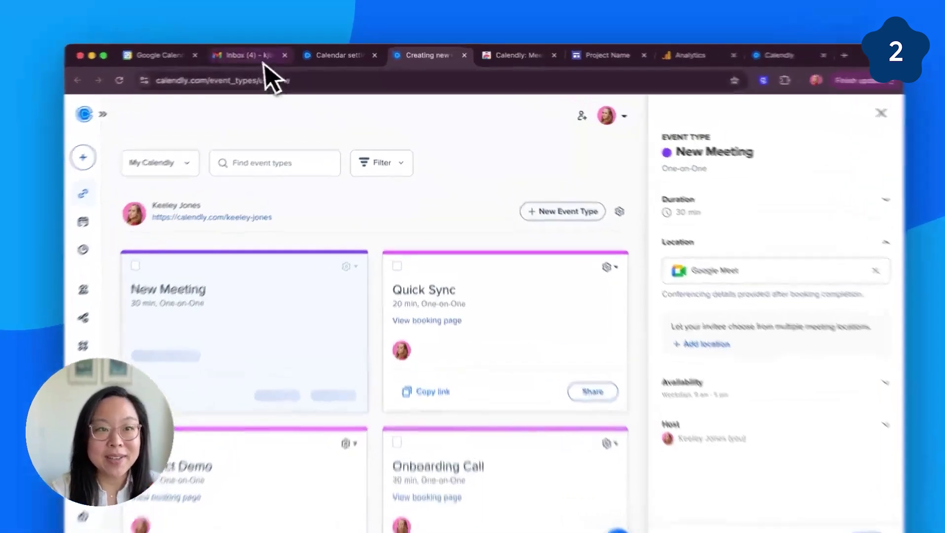
{"action": "left_click", "coordinate": [266, 53]}
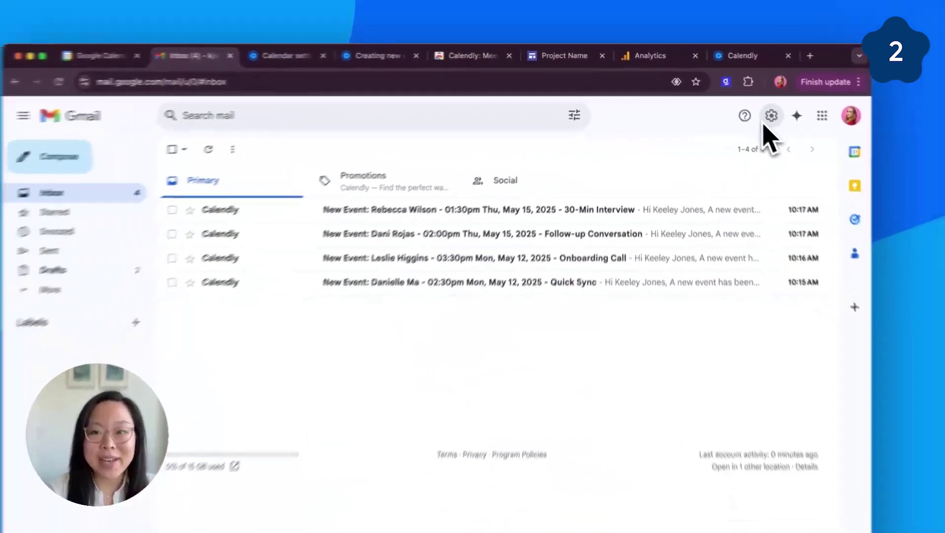
Link the signature's 'Book time with me!' line to the Quick Sync booking URL and save settings.
{"action": "left_click", "coordinate": [879, 127]}
{"action": "left_click", "coordinate": [733, 155]}
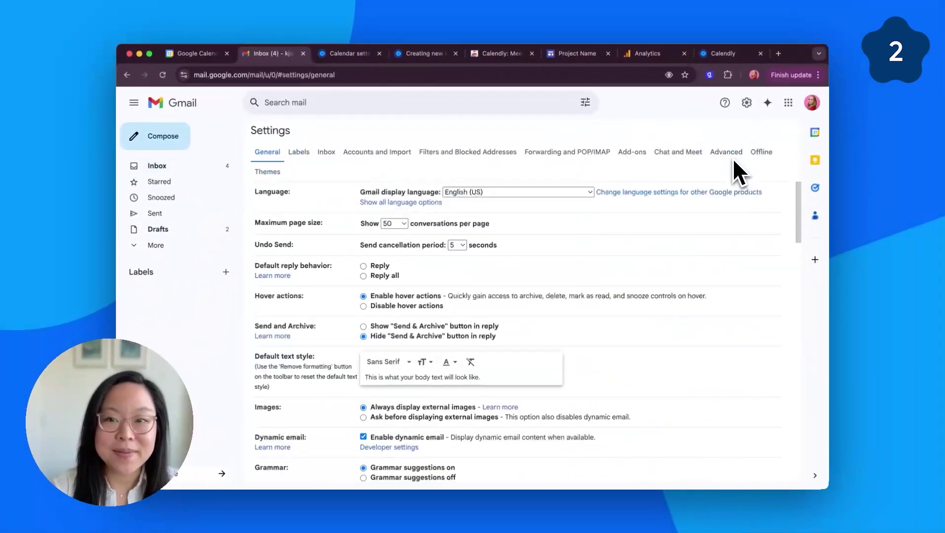
{"action": "scroll", "coordinate": [634, 318], "scroll_direction": "down", "scroll_amount": 15}
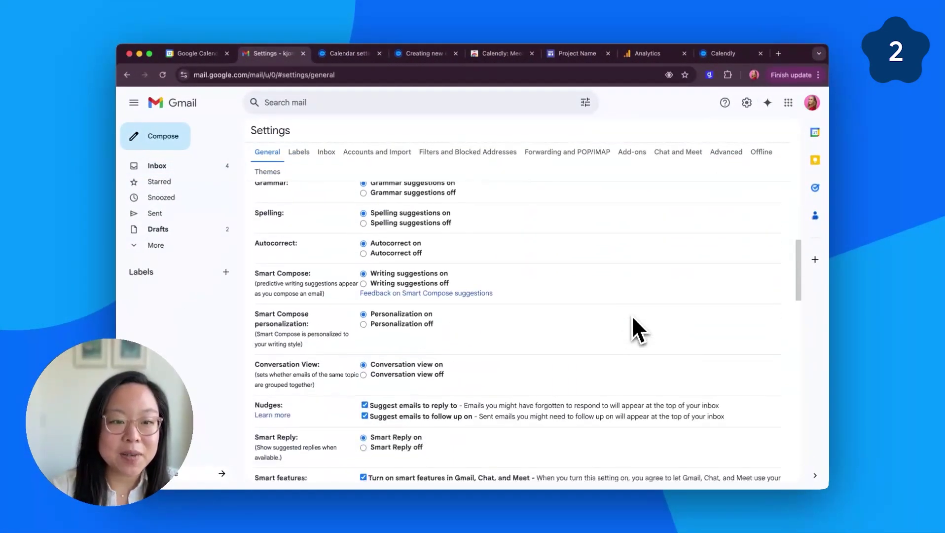
{"action": "scroll", "coordinate": [633, 318], "scroll_direction": "down", "scroll_amount": 8}
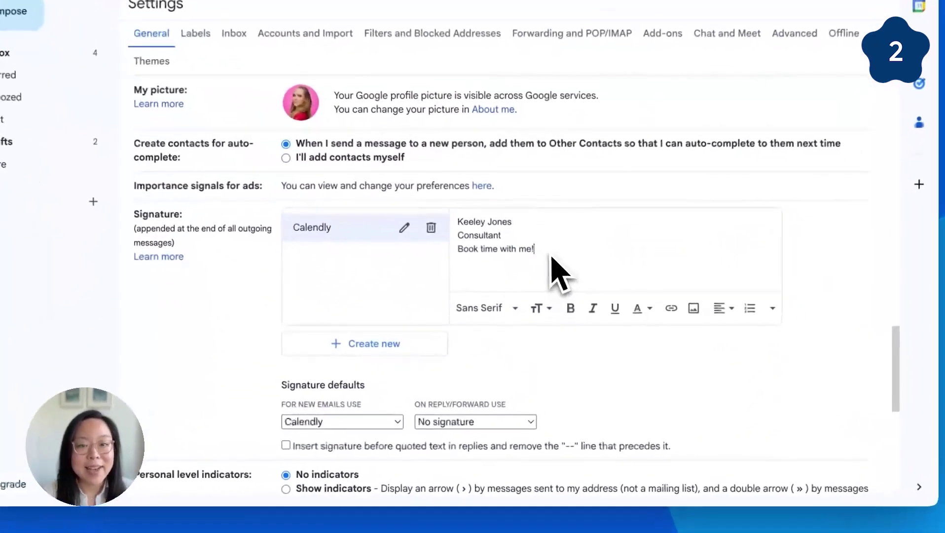
{"action": "left_click_drag", "start_coordinate": [542, 306], "coordinate": [486, 310]}
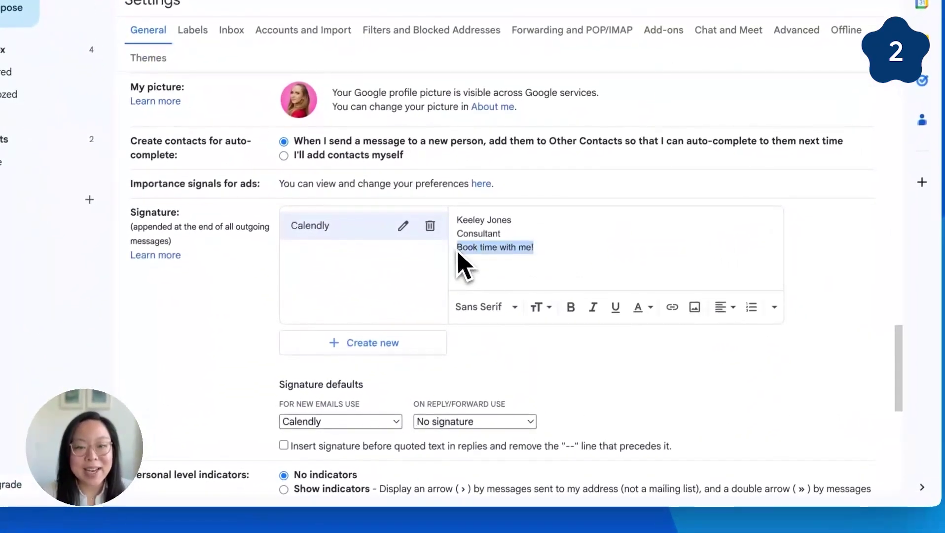
{"action": "left_click", "coordinate": [672, 306]}
{"action": "key", "text": "ctrl+v"}
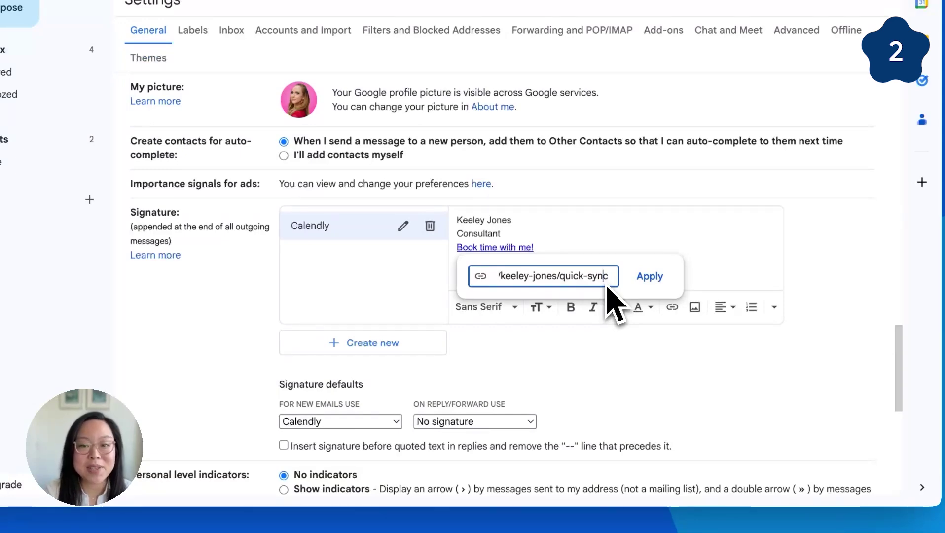
{"action": "left_click", "coordinate": [648, 276]}
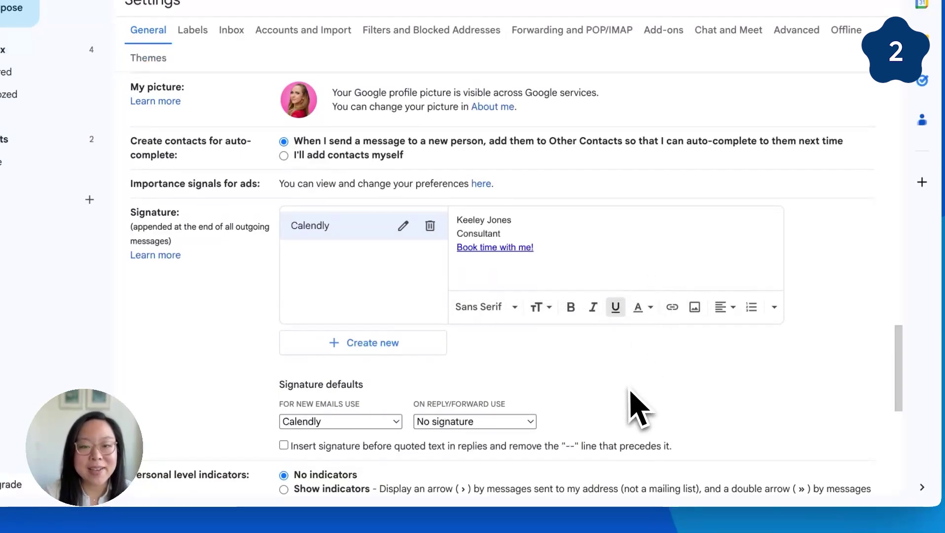
{"action": "scroll", "coordinate": [636, 408], "scroll_direction": "down", "scroll_amount": 8}
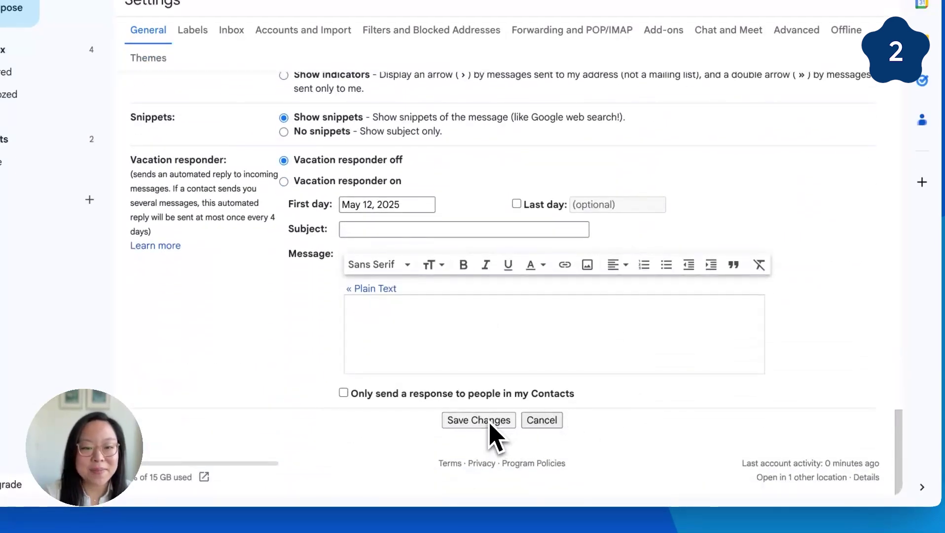
{"action": "left_click", "coordinate": [490, 423]}
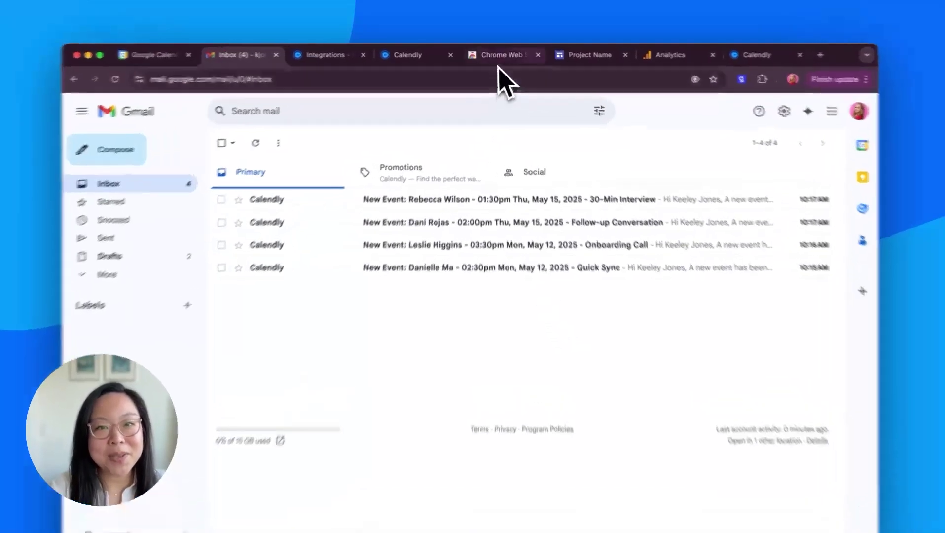
Install the Calendly extension from the Chrome Web Store.
{"action": "left_click", "coordinate": [499, 54]}
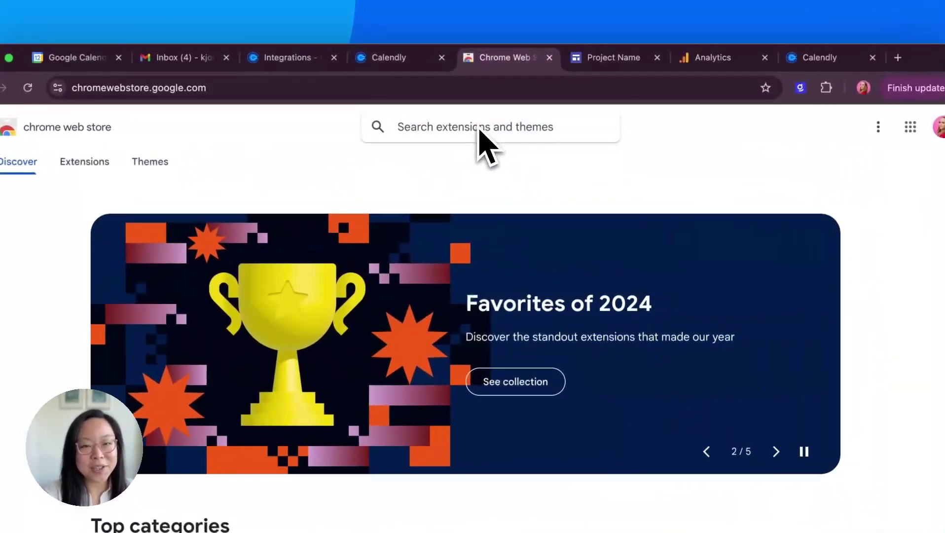
{"action": "left_click", "coordinate": [481, 127]}
{"action": "type", "text": "calendly"}
{"action": "left_click", "coordinate": [476, 154]}
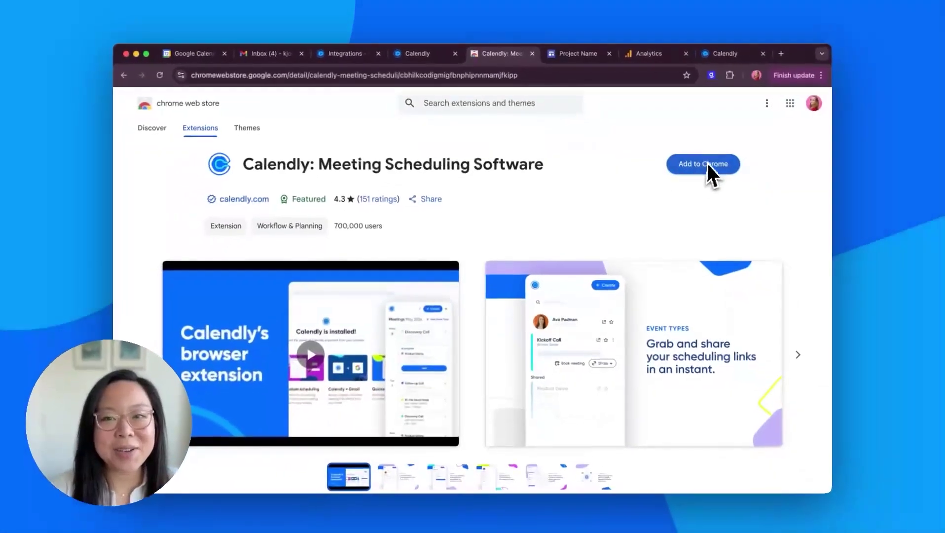
{"action": "left_click", "coordinate": [789, 213]}
{"action": "left_click", "coordinate": [515, 327]}
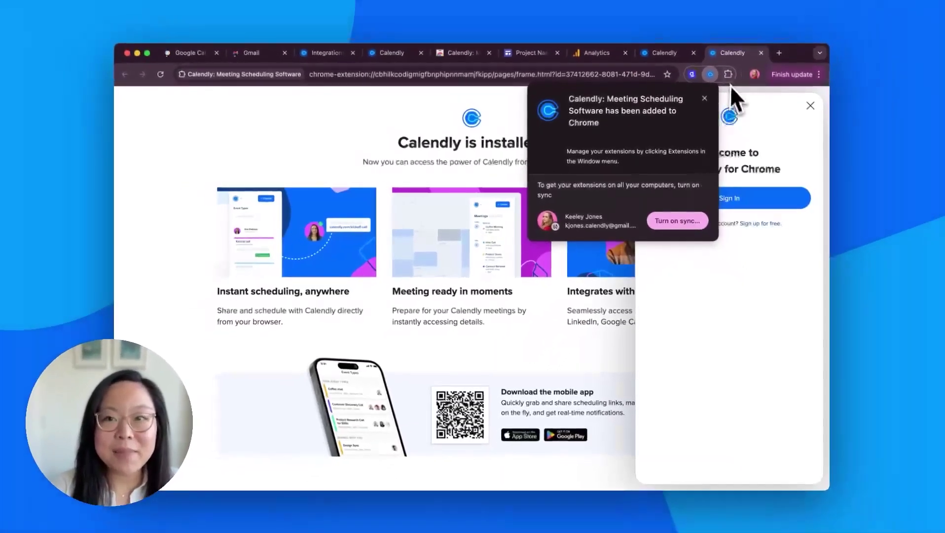
Pin the Calendly extension to the toolbar and sign in to it.
{"action": "left_click", "coordinate": [763, 33]}
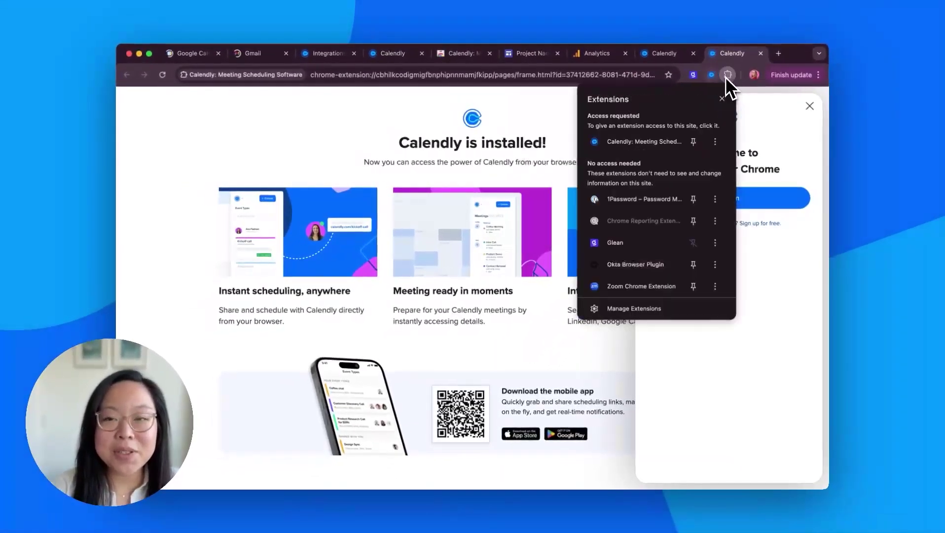
{"action": "left_click", "coordinate": [692, 143]}
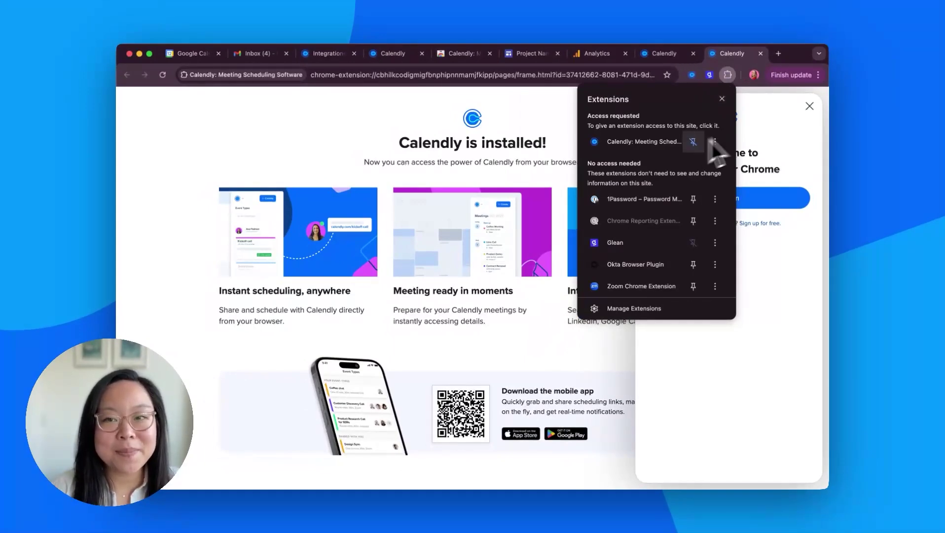
{"action": "left_click", "coordinate": [761, 121]}
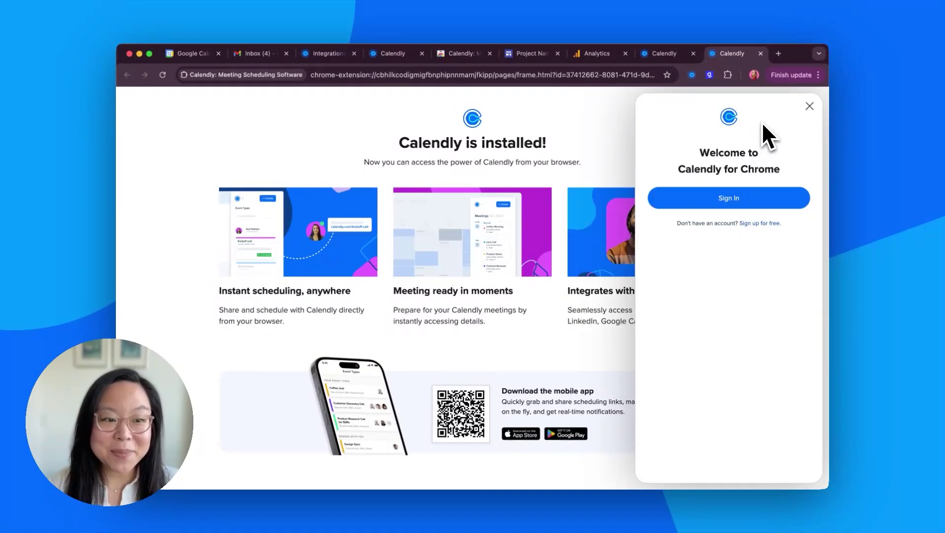
{"action": "left_click", "coordinate": [766, 200]}
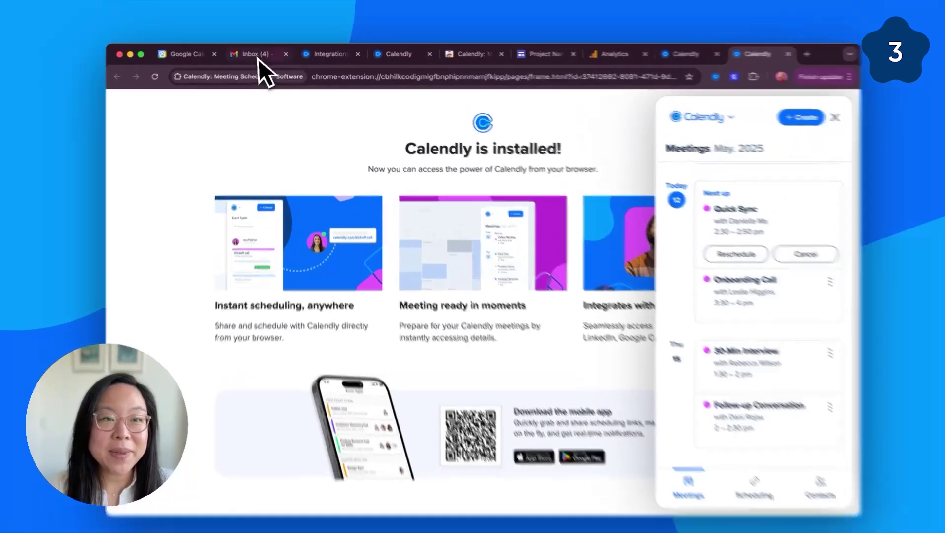
{"action": "left_click", "coordinate": [257, 55]}
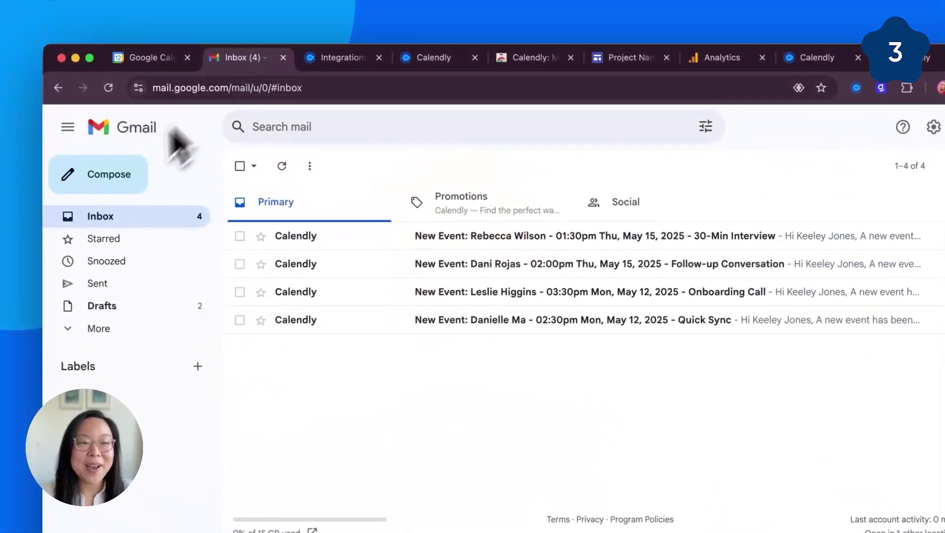
In a new email, insert the Quick Sync booking link and its 20-minute slots for May 12–14.
{"action": "left_click", "coordinate": [109, 175]}
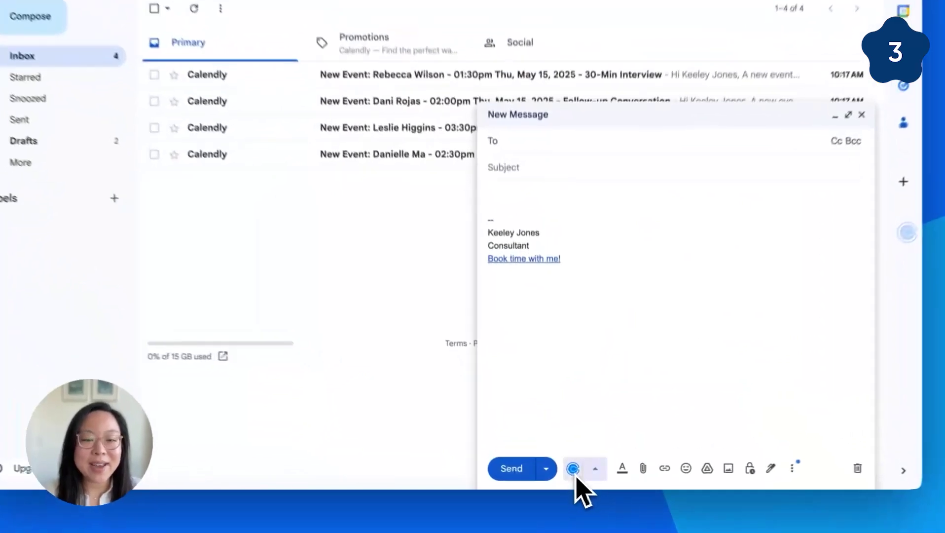
{"action": "left_click", "coordinate": [584, 474]}
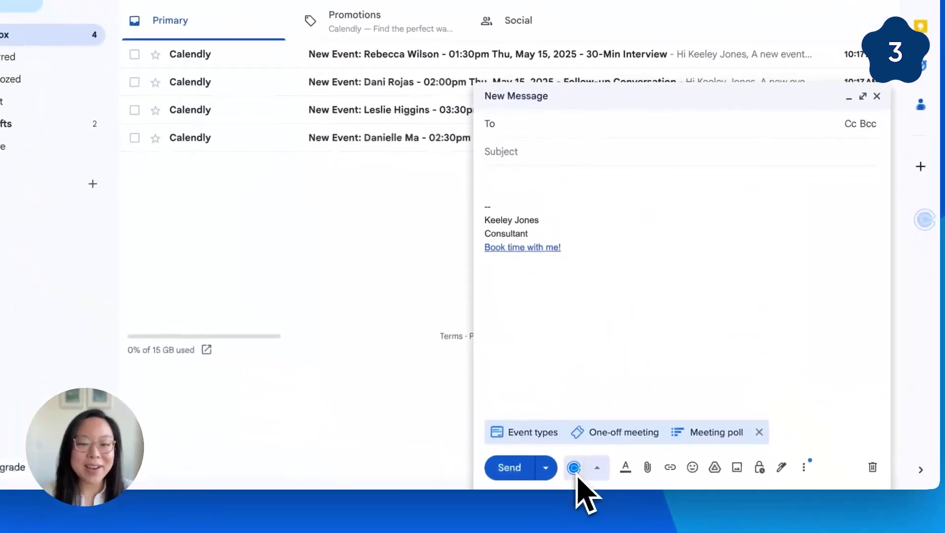
{"action": "left_click", "coordinate": [539, 441]}
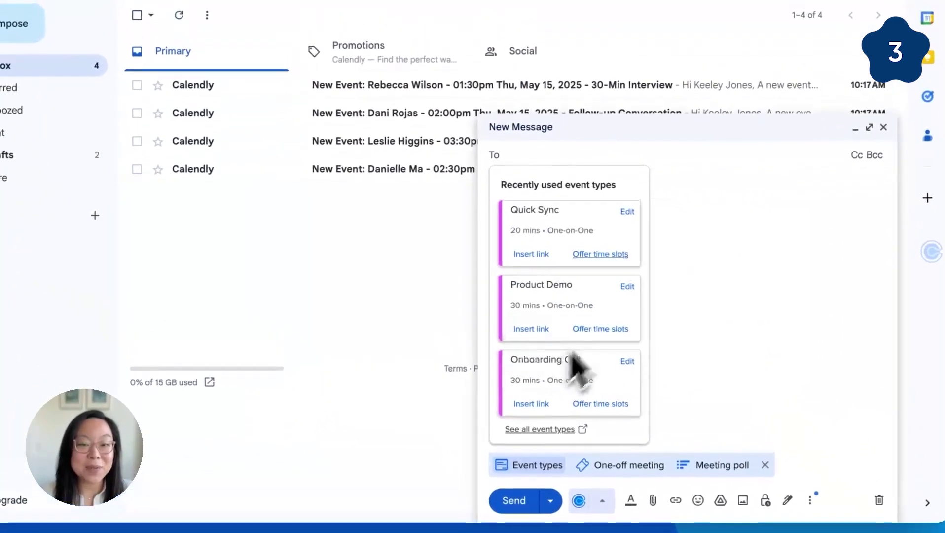
{"action": "left_click", "coordinate": [533, 259]}
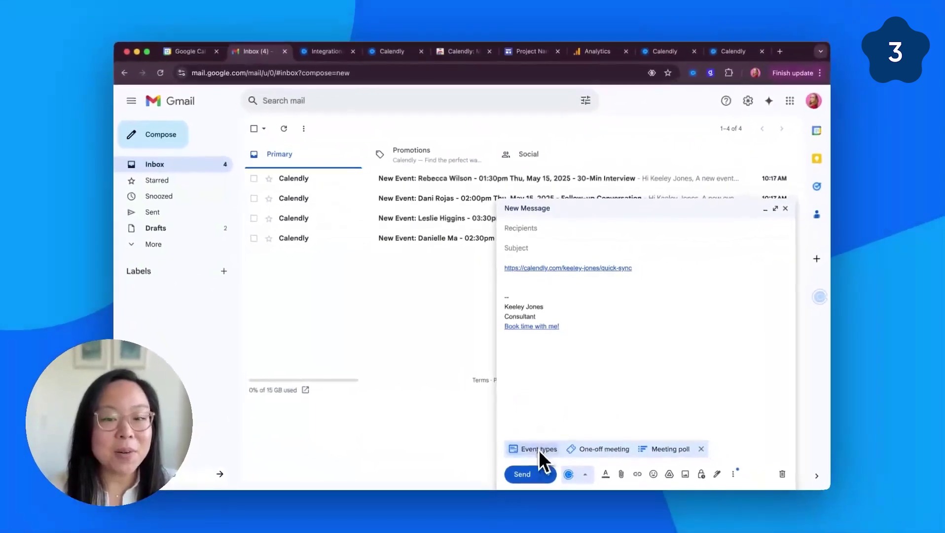
{"action": "left_click", "coordinate": [530, 469]}
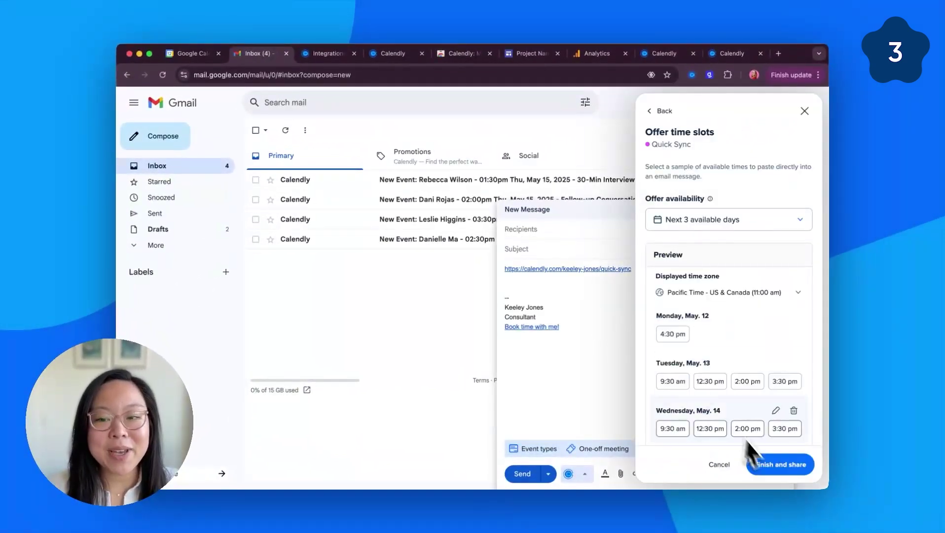
{"action": "left_click", "coordinate": [770, 465]}
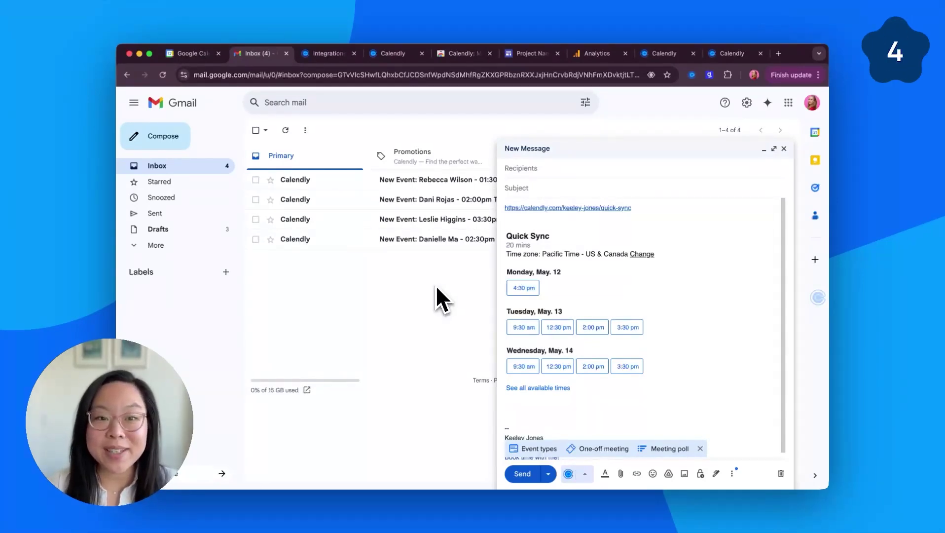
Turn on 'Highlight Calendly events' in Google Calendar's May 12–16 week view.
{"action": "left_click", "coordinate": [189, 55]}
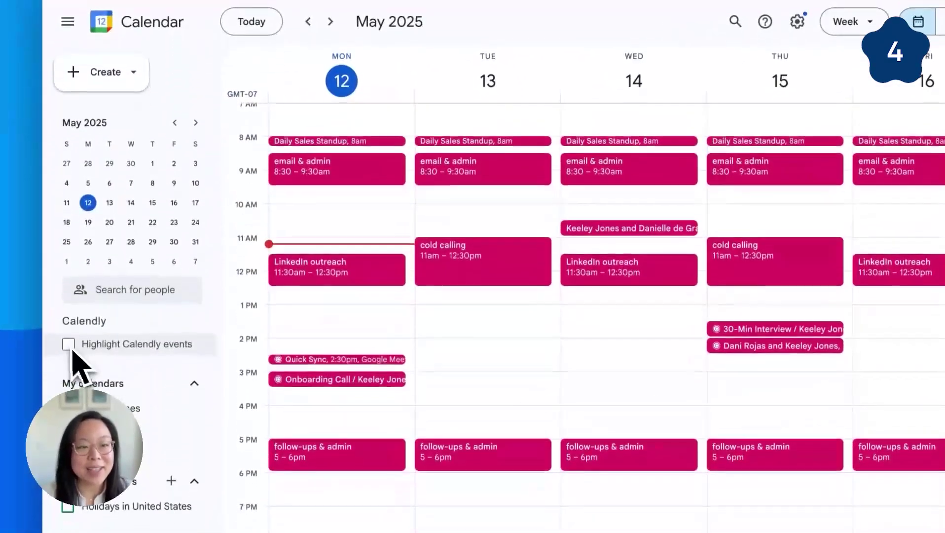
{"action": "left_click", "coordinate": [77, 436]}
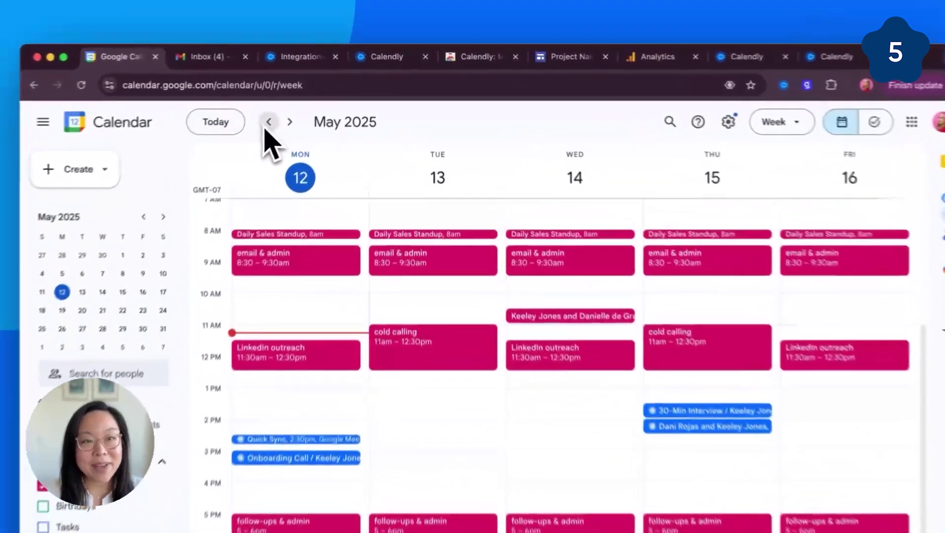
Open the Friday, May 9 30-Min Interview from the previous week and show its Follow-up actions.
{"action": "left_click", "coordinate": [304, 102]}
{"action": "left_click", "coordinate": [706, 342]}
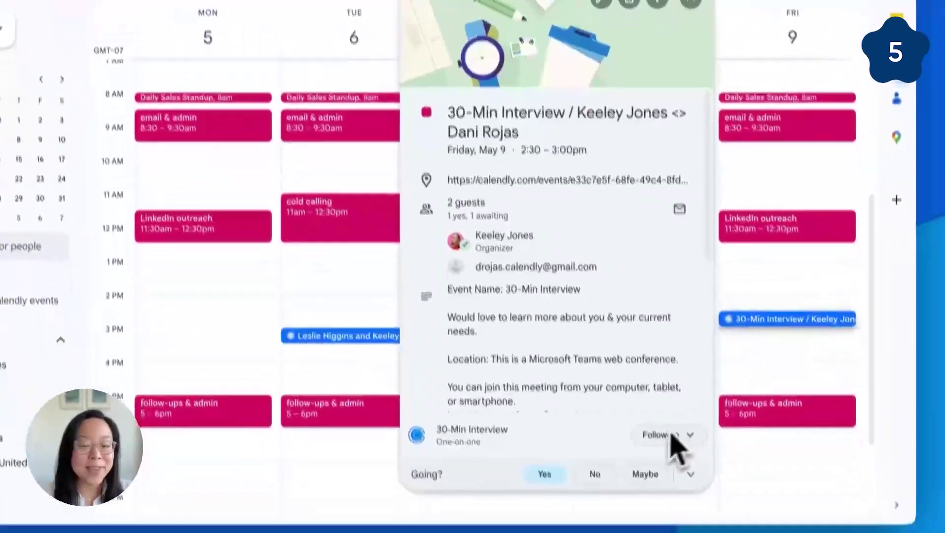
{"action": "left_click", "coordinate": [672, 435]}
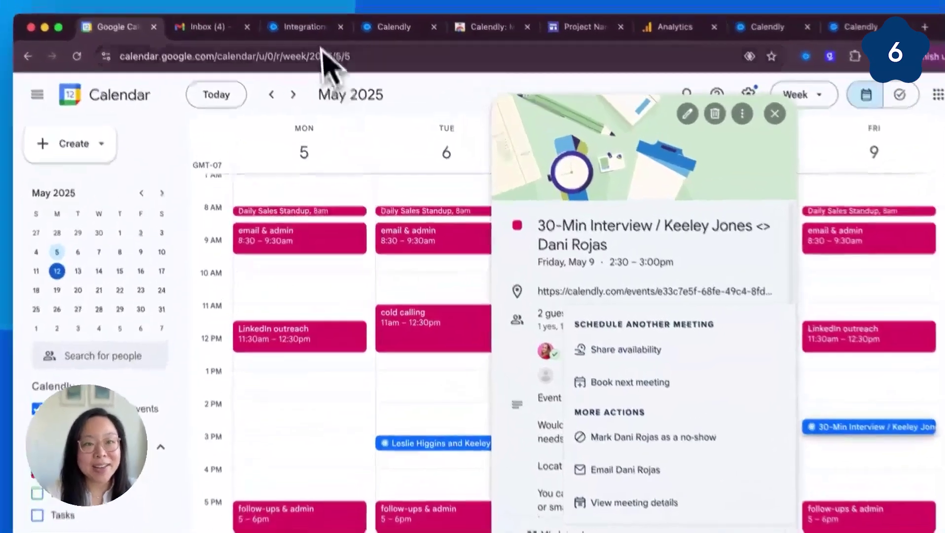
{"action": "left_click", "coordinate": [336, 53]}
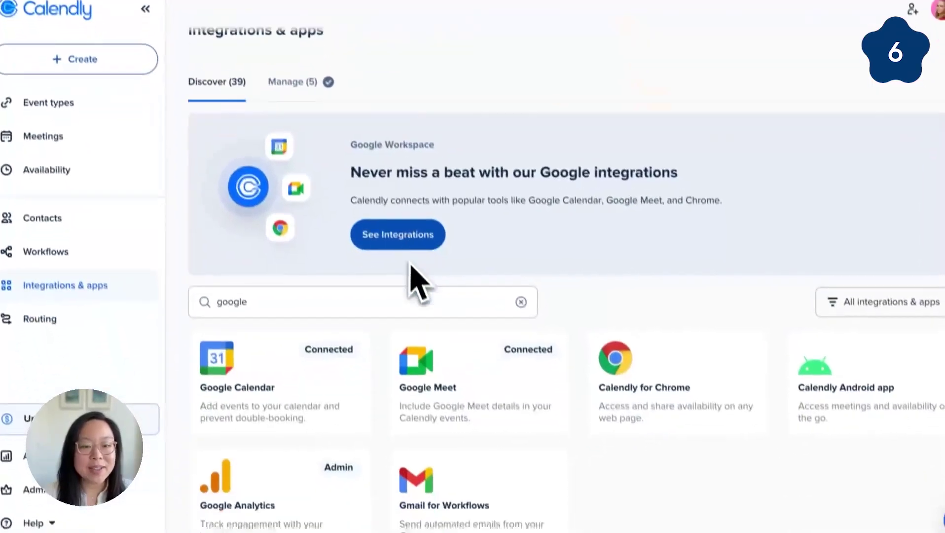
Link the Google account's Gmail to Calendly's Gmail for Workflows integration, granting access.
{"action": "scroll", "coordinate": [416, 280], "scroll_direction": "down", "scroll_amount": 3}
{"action": "left_click", "coordinate": [474, 428]}
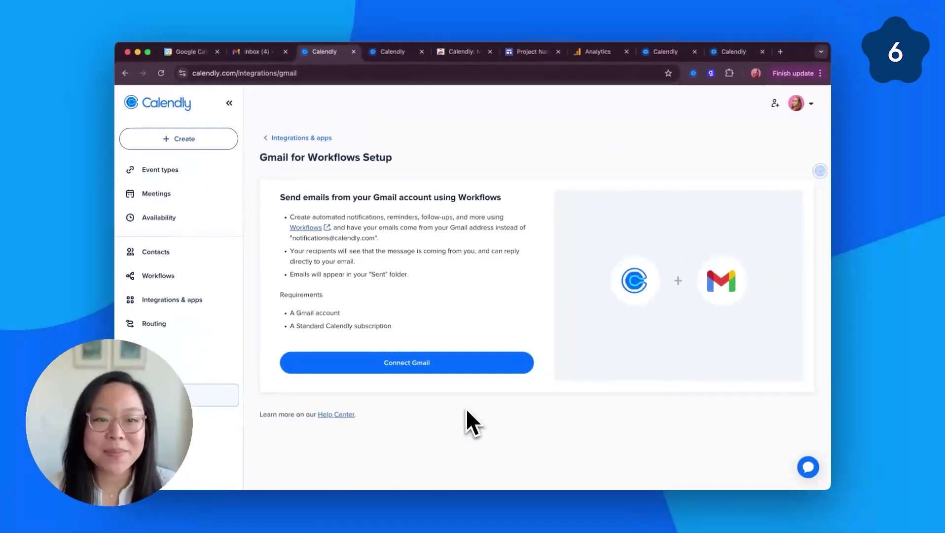
{"action": "left_click", "coordinate": [421, 356]}
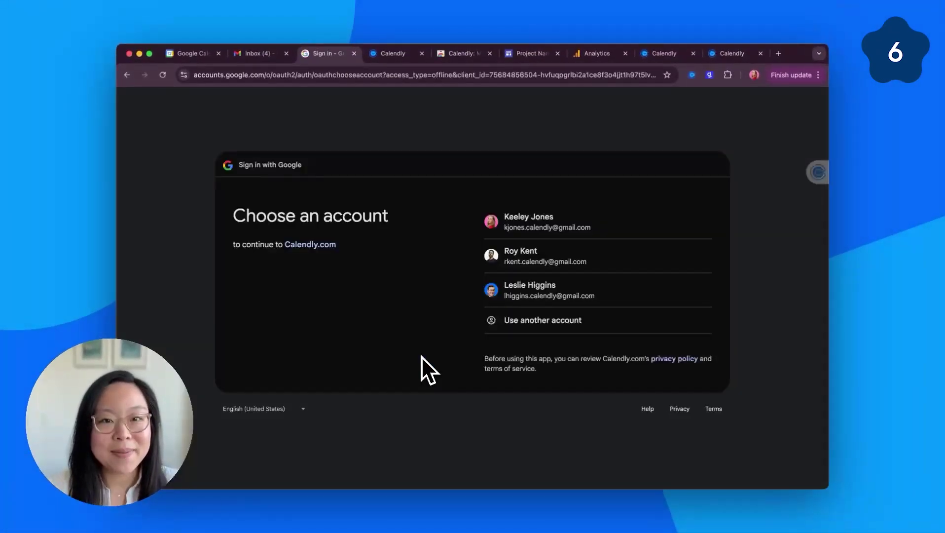
{"action": "left_click", "coordinate": [552, 233]}
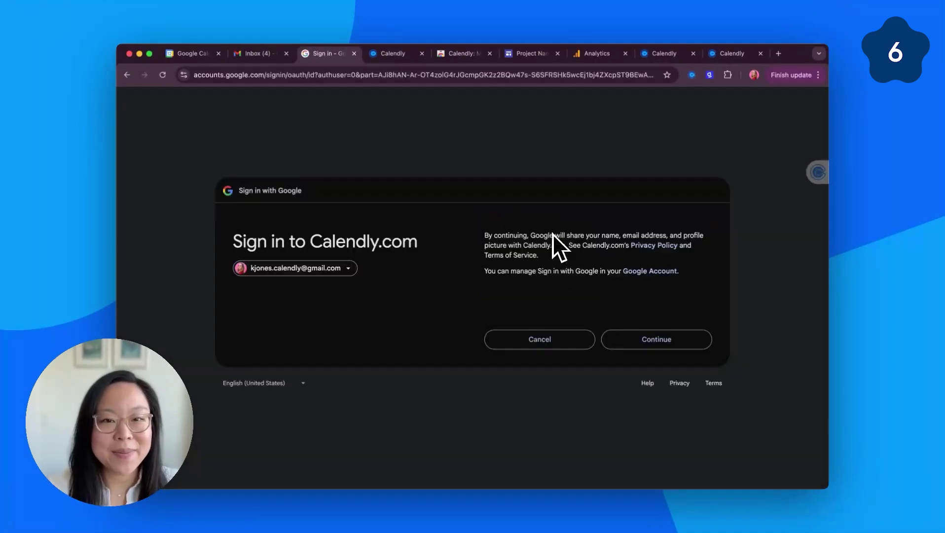
{"action": "left_click", "coordinate": [637, 398]}
{"action": "left_click", "coordinate": [634, 482]}
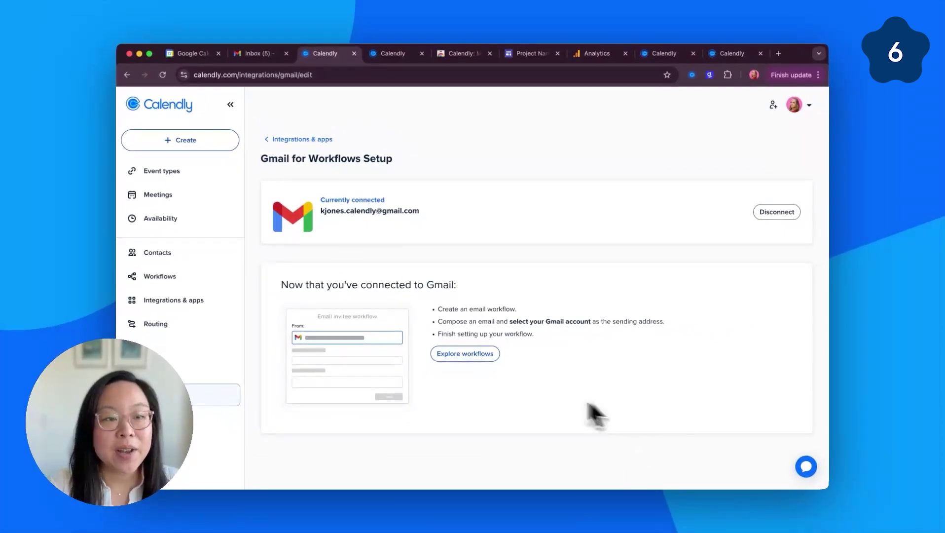
From Workflows, browse all templates to start the Send thank you email workflow.
{"action": "left_click", "coordinate": [194, 281]}
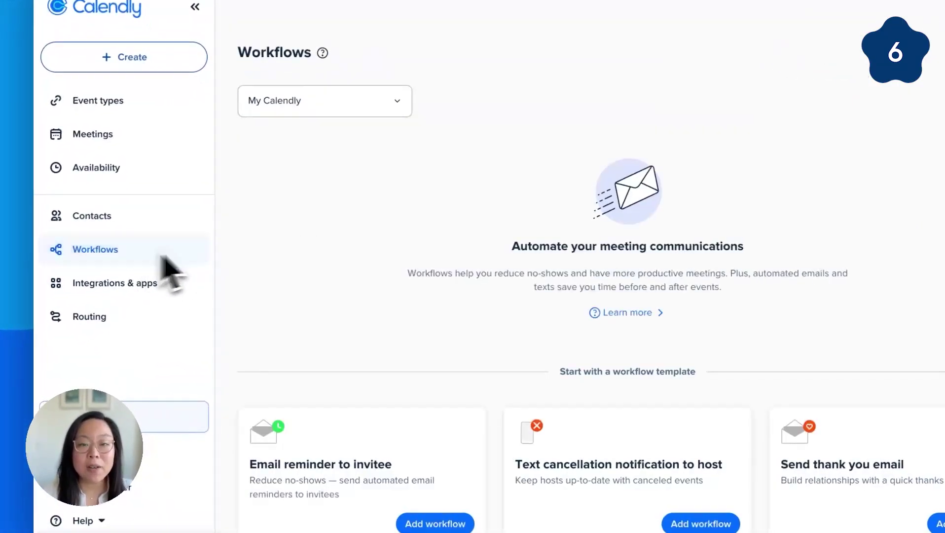
{"action": "scroll", "coordinate": [489, 354], "scroll_direction": "down", "scroll_amount": 2}
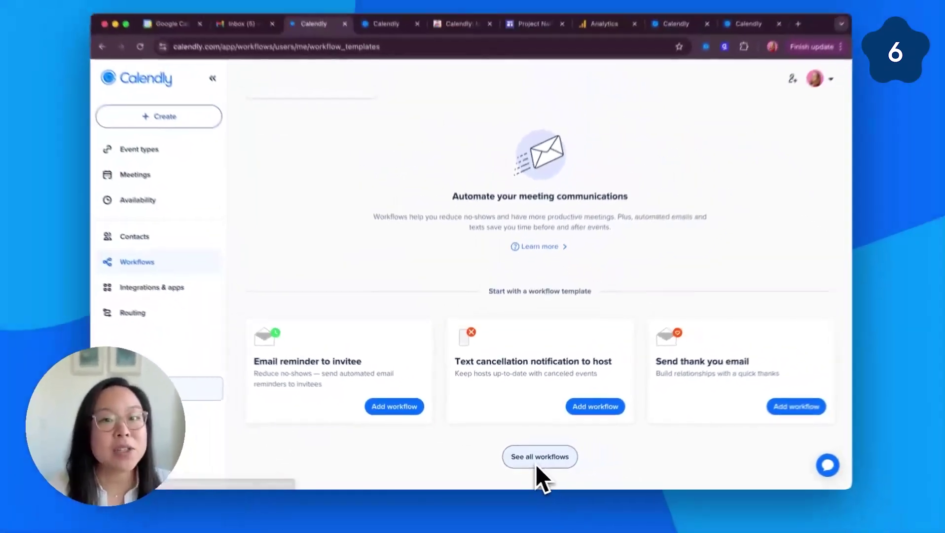
{"action": "left_click", "coordinate": [552, 459]}
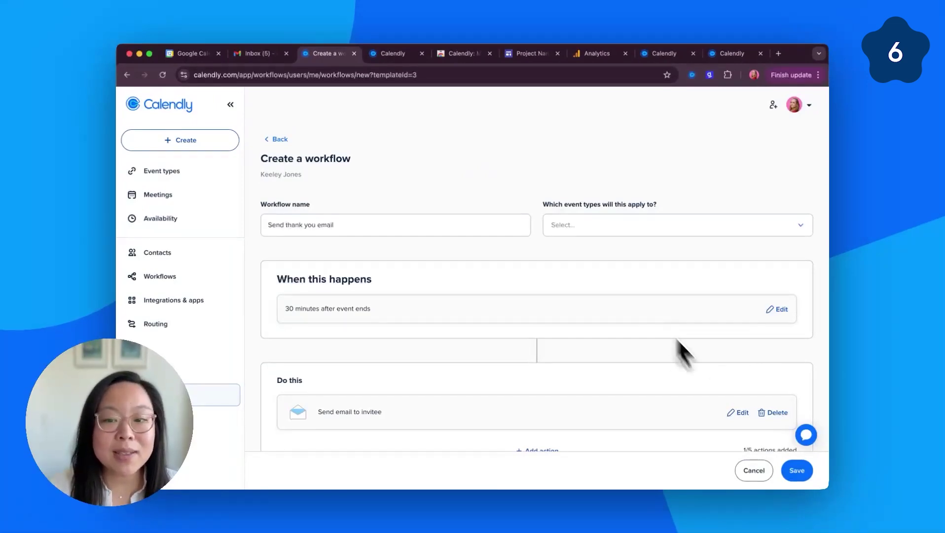
Edit the Email to invitee action, keeping the connected Gmail address as the sender.
{"action": "left_click", "coordinate": [740, 412]}
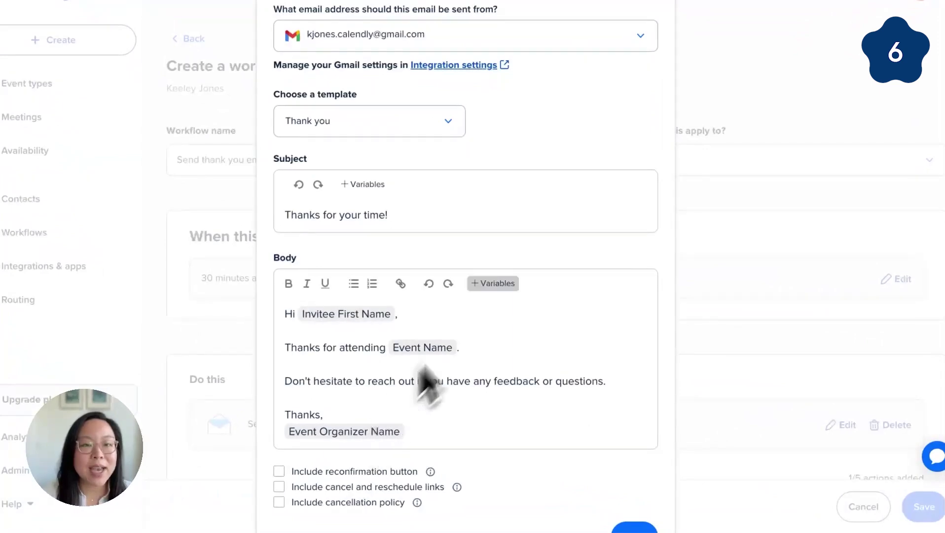
{"action": "left_click", "coordinate": [569, 36]}
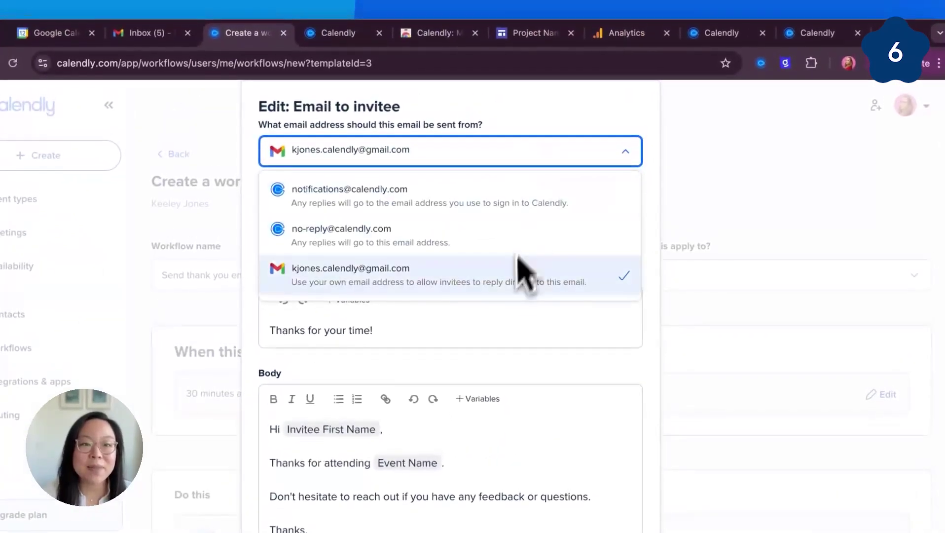
{"action": "left_click", "coordinate": [508, 281]}
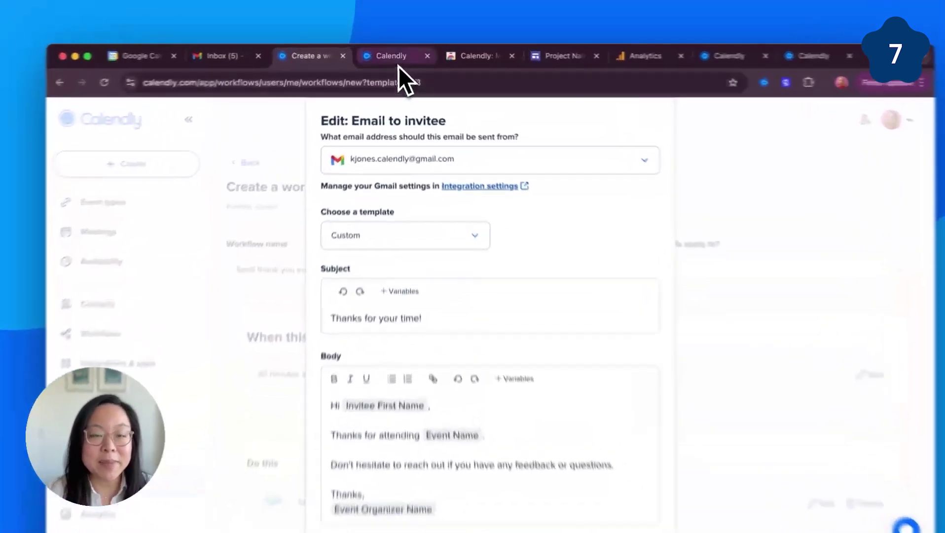
Copy the inline embed code for Quick Sync from its Add to website options.
{"action": "left_click", "coordinate": [398, 55]}
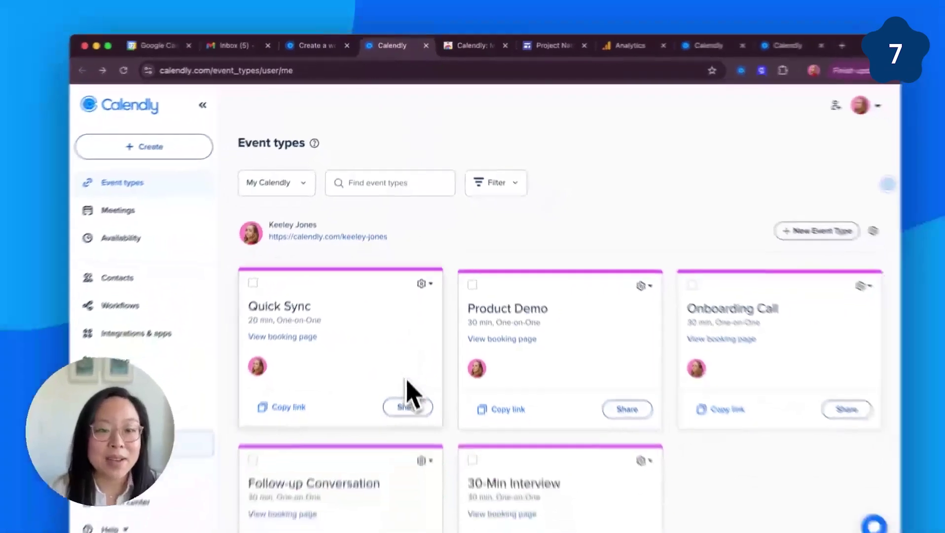
{"action": "left_click", "coordinate": [409, 497]}
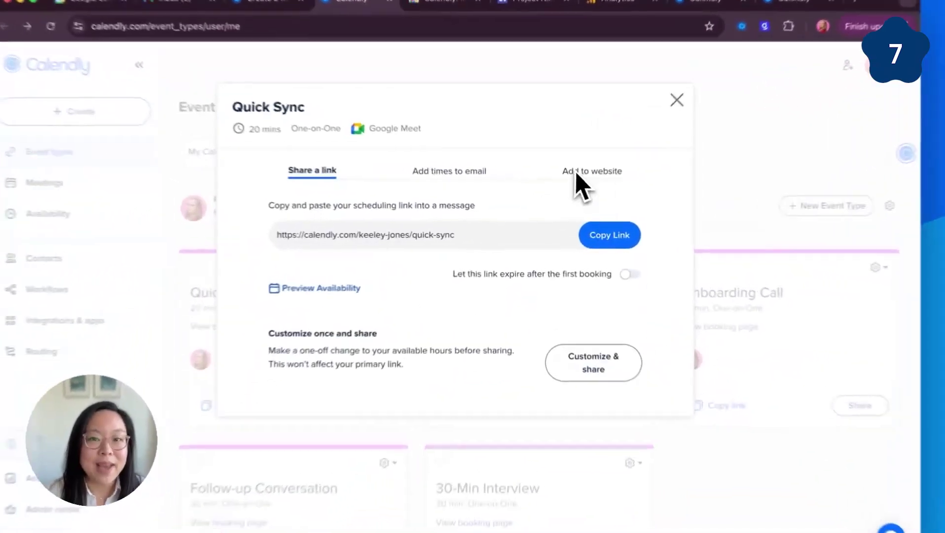
{"action": "left_click", "coordinate": [567, 186]}
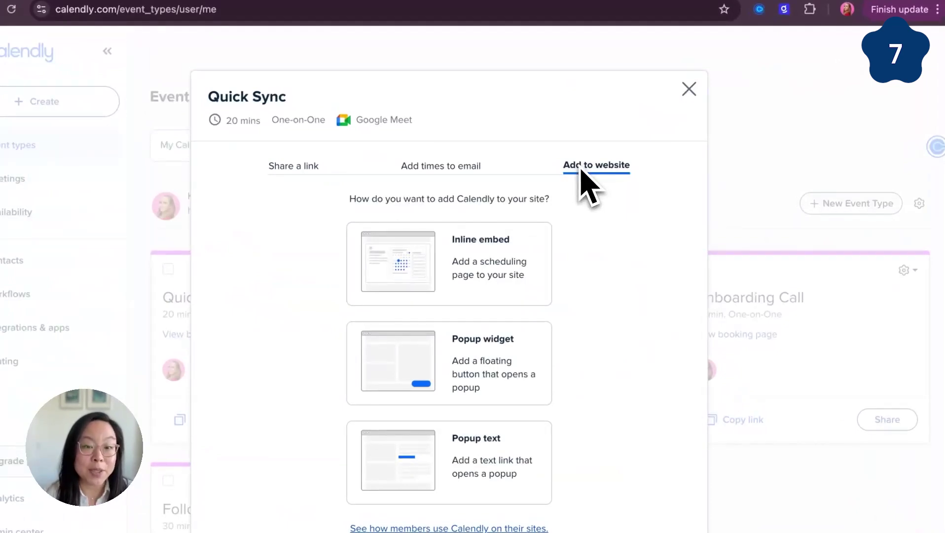
{"action": "left_click", "coordinate": [458, 253]}
{"action": "left_click", "coordinate": [601, 474]}
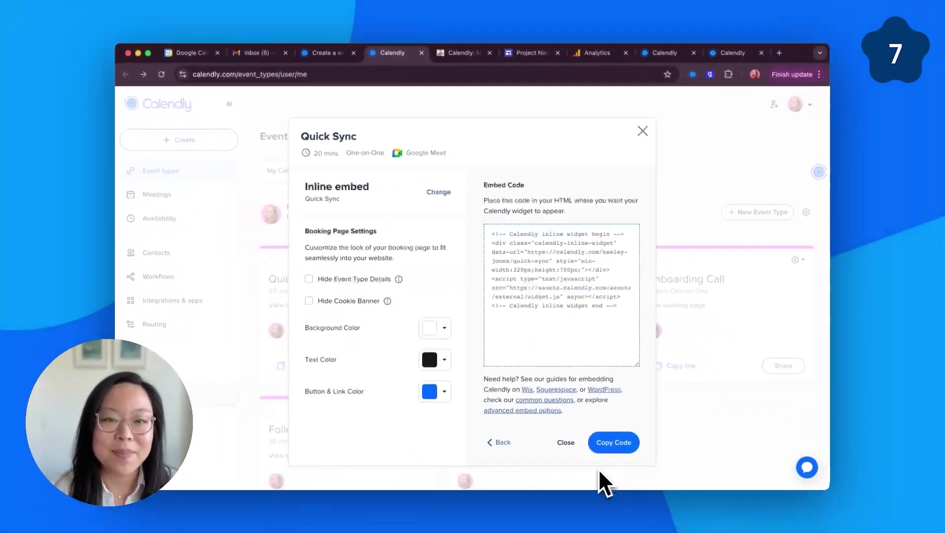
{"action": "left_click", "coordinate": [607, 444]}
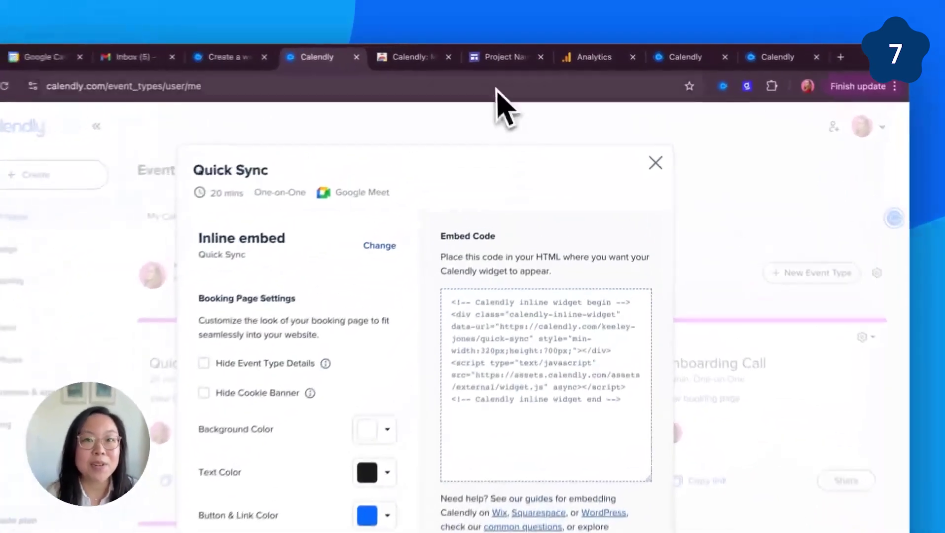
{"action": "left_click", "coordinate": [524, 56]}
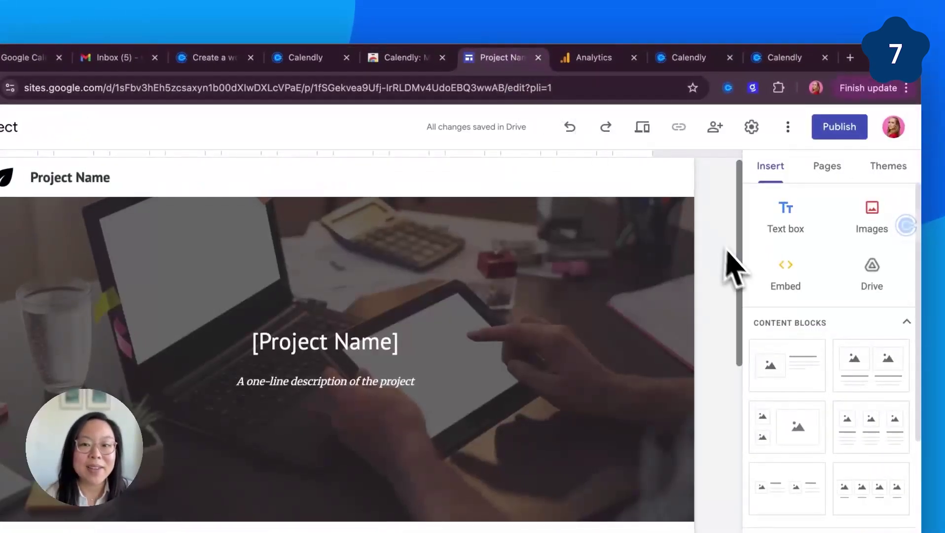
Paste the Calendly code into an Embed code element and insert it on the Project Name page.
{"action": "left_click", "coordinate": [785, 277]}
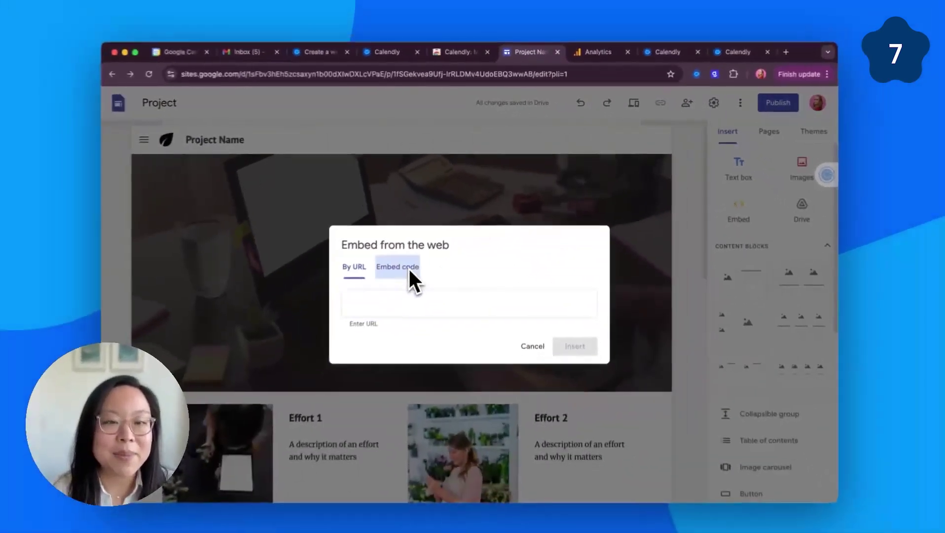
{"action": "left_click", "coordinate": [410, 268]}
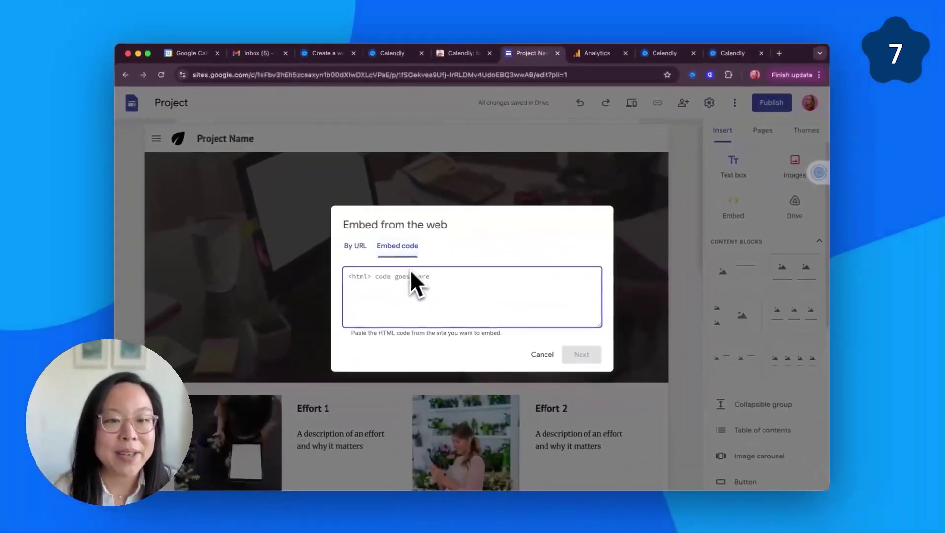
{"action": "type", "text": "<!-- Calendly inline widget begin --> <div class=\"calendly-inline-widget\" data-url=\"https://calendly.com/keeley-jones/quick-sync\" style=\"min-width:320px;height:700px;\"></div> <script type=\"text/javascript\" src=\"https://assets.calendly.com/assets/external/widget.js\" async></script> <!-- Calendly inline widget end -->"}
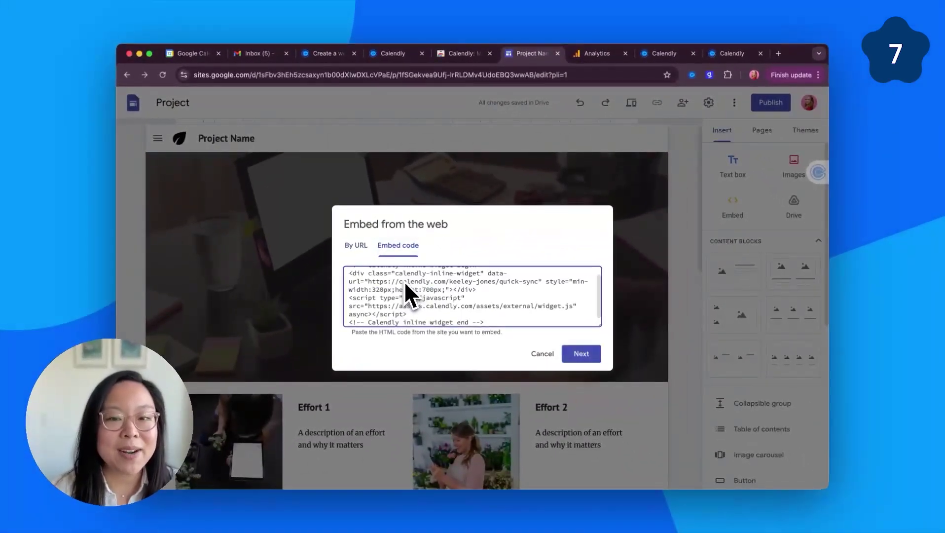
{"action": "left_click", "coordinate": [576, 352]}
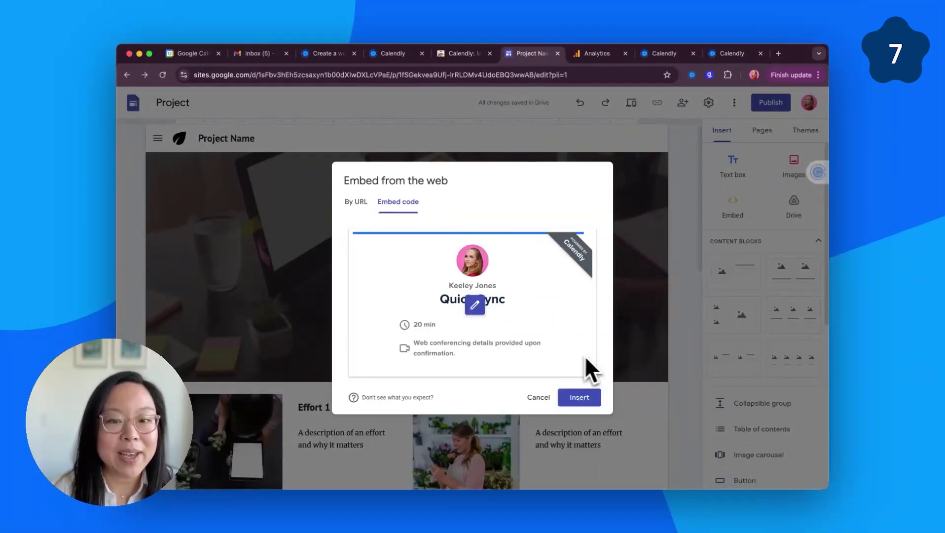
{"action": "left_click", "coordinate": [575, 398]}
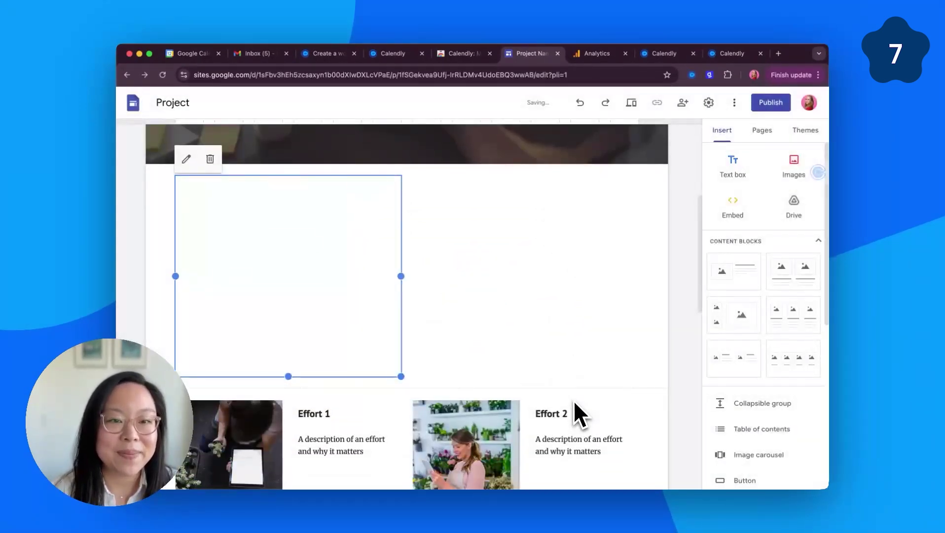
Widen and heighten the booking widget, then preview the page down to the May 2025 calendar.
{"action": "left_click_drag", "start_coordinate": [401, 280], "coordinate": [638, 283]}
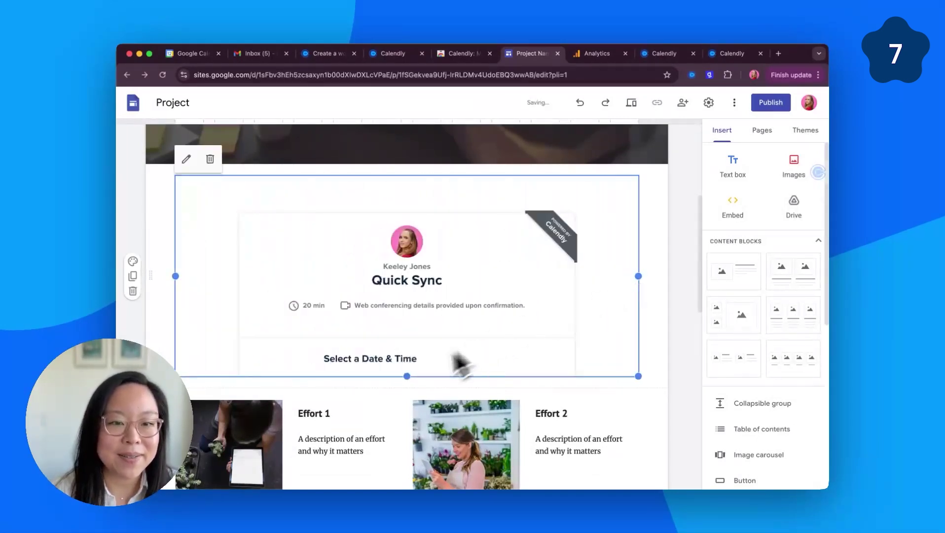
{"action": "left_click_drag", "start_coordinate": [407, 377], "coordinate": [407, 475]}
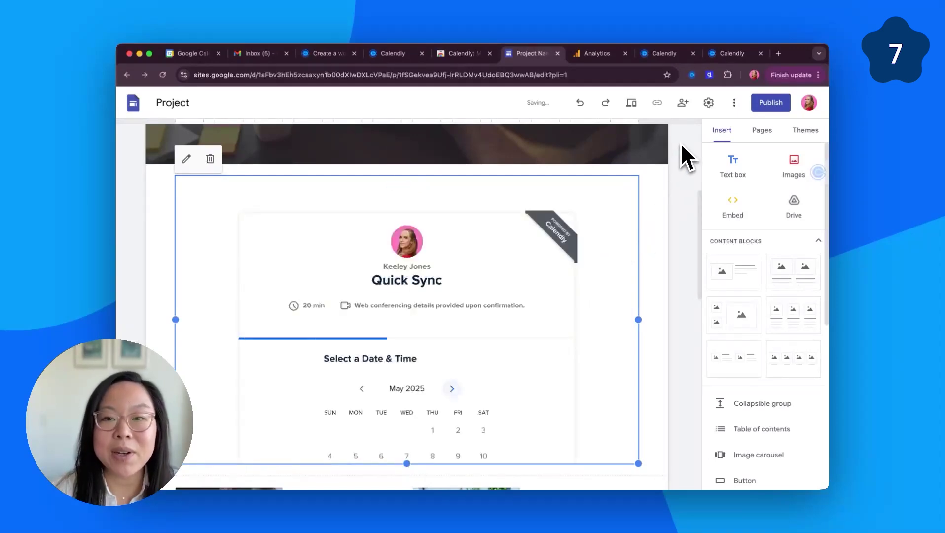
{"action": "left_click", "coordinate": [634, 102]}
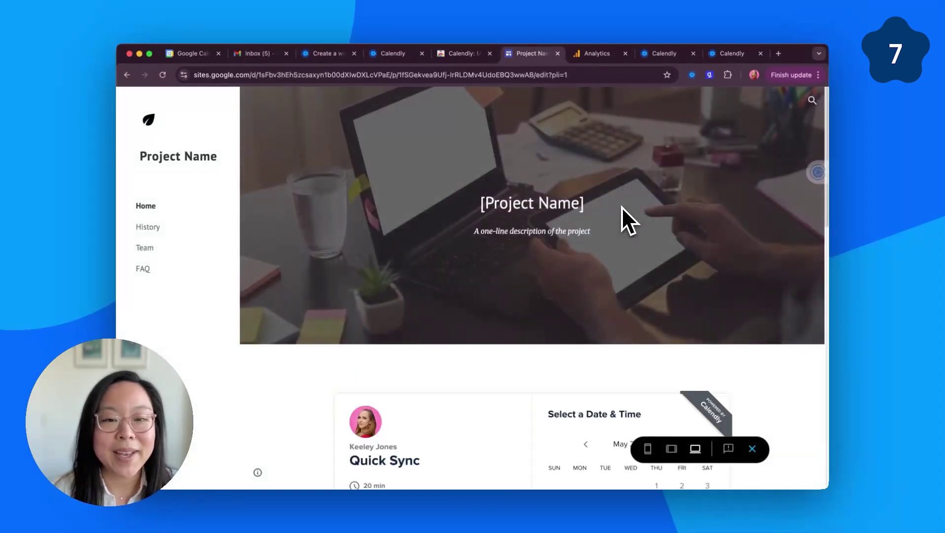
{"action": "scroll", "coordinate": [622, 207], "scroll_direction": "down", "scroll_amount": 5}
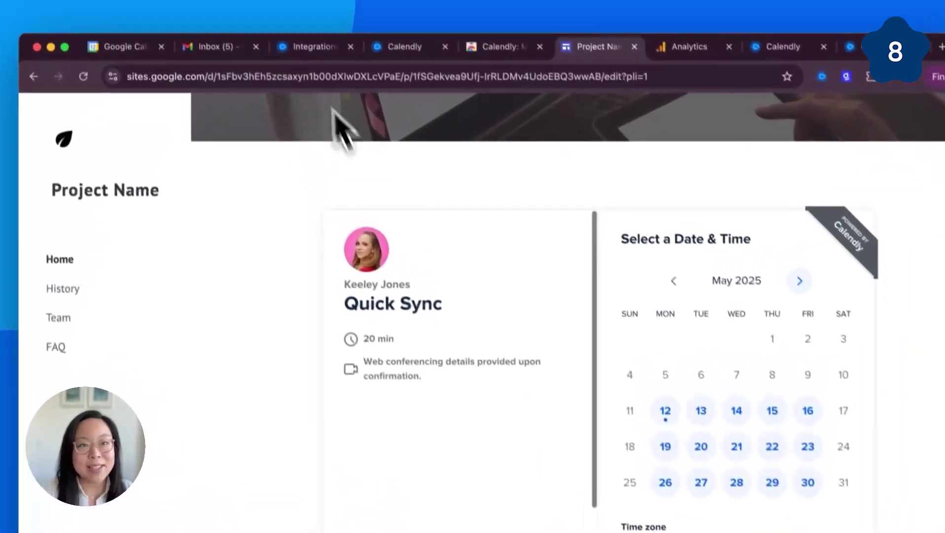
Open the Google Analytics integration's measurement ID form in Calendly's Integrations & apps.
{"action": "left_click", "coordinate": [320, 55]}
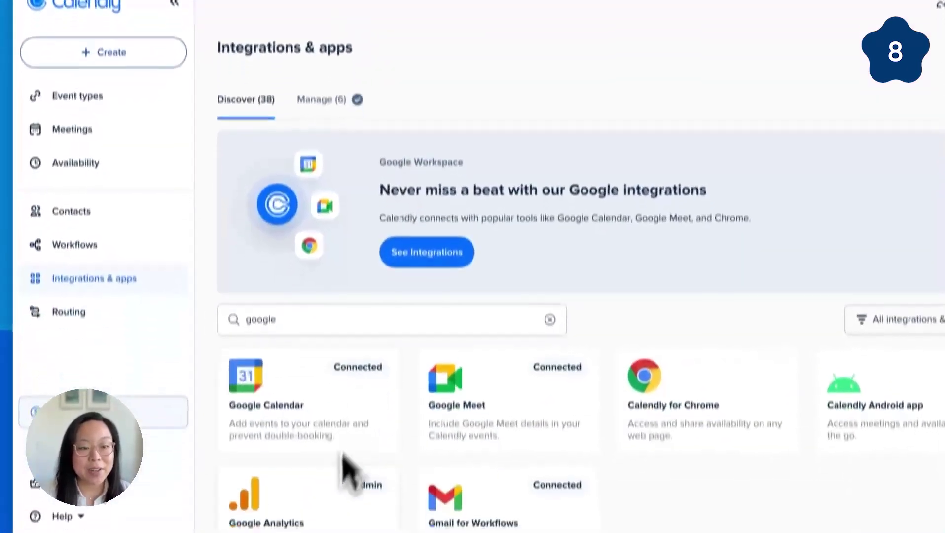
{"action": "left_click", "coordinate": [338, 489]}
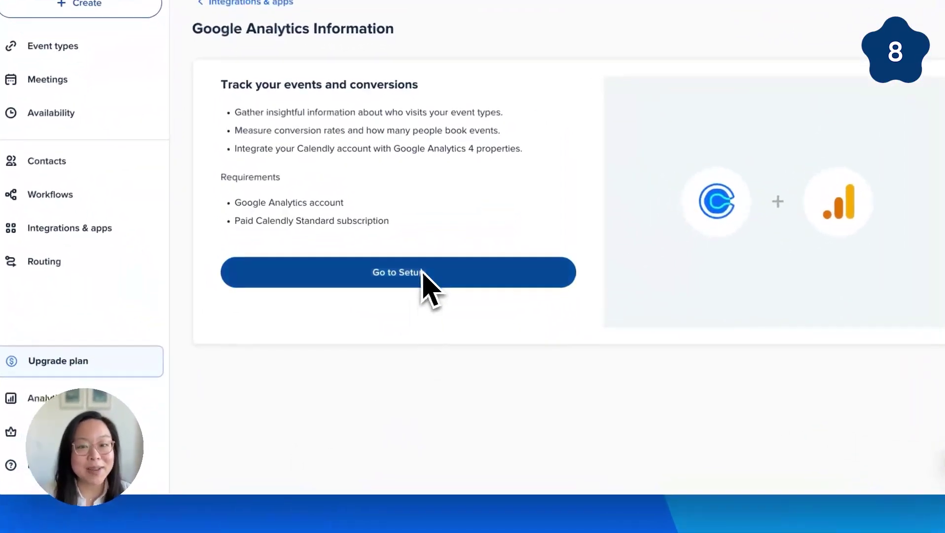
{"action": "left_click", "coordinate": [424, 329]}
{"action": "left_click", "coordinate": [932, 90]}
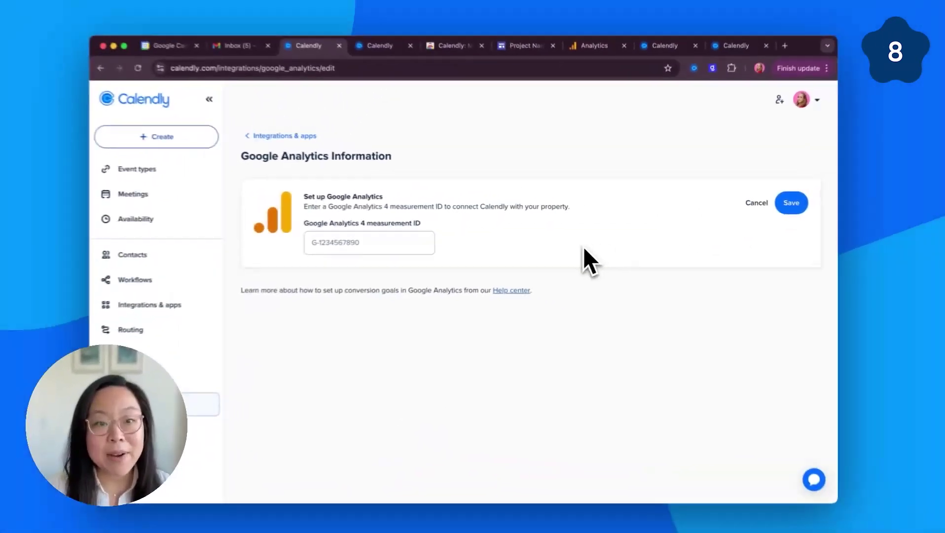
Copy the measurement ID from the Google Analytics web stream details.
{"action": "left_click", "coordinate": [592, 46]}
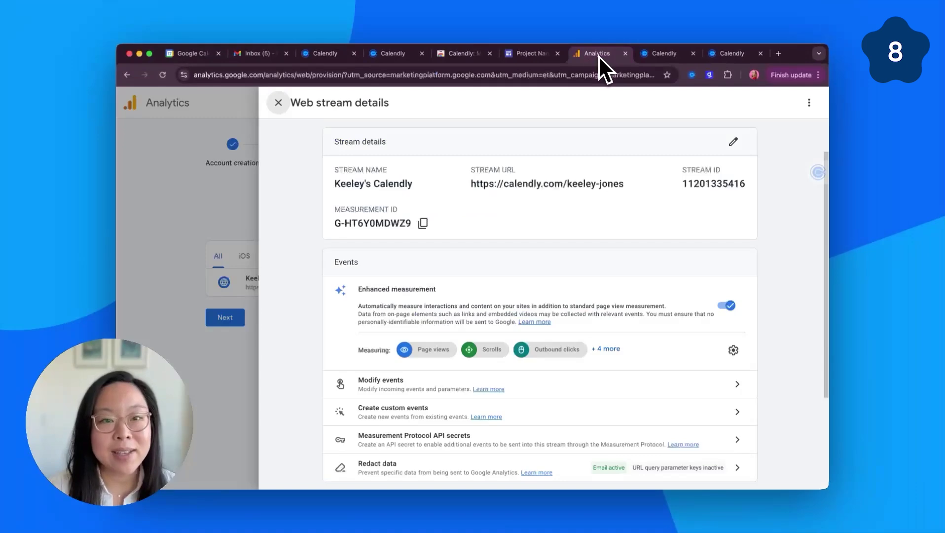
{"action": "left_click", "coordinate": [425, 227]}
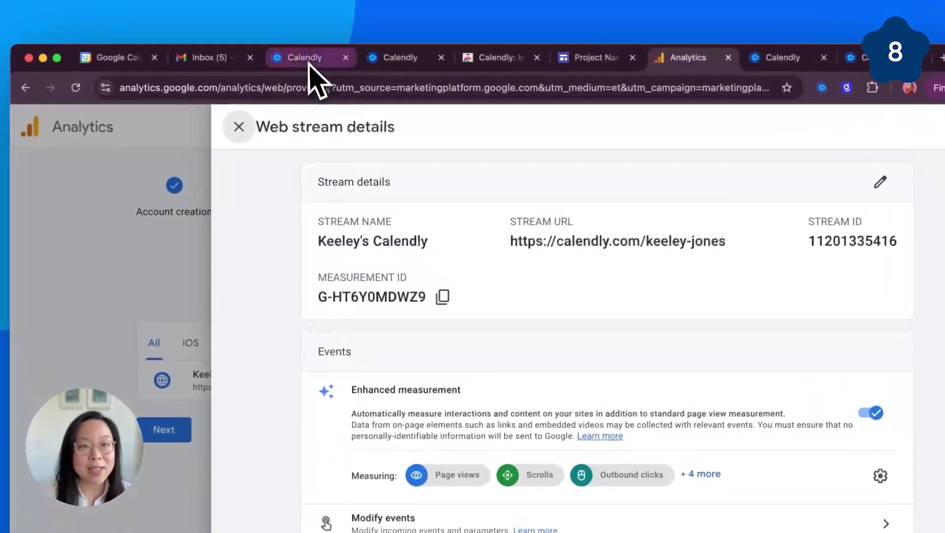
{"action": "left_click", "coordinate": [309, 63]}
Paste the GA4 measurement ID into Calendly's Google Analytics field and save it.
{"action": "left_click", "coordinate": [360, 321]}
{"action": "key", "text": "super+v"}
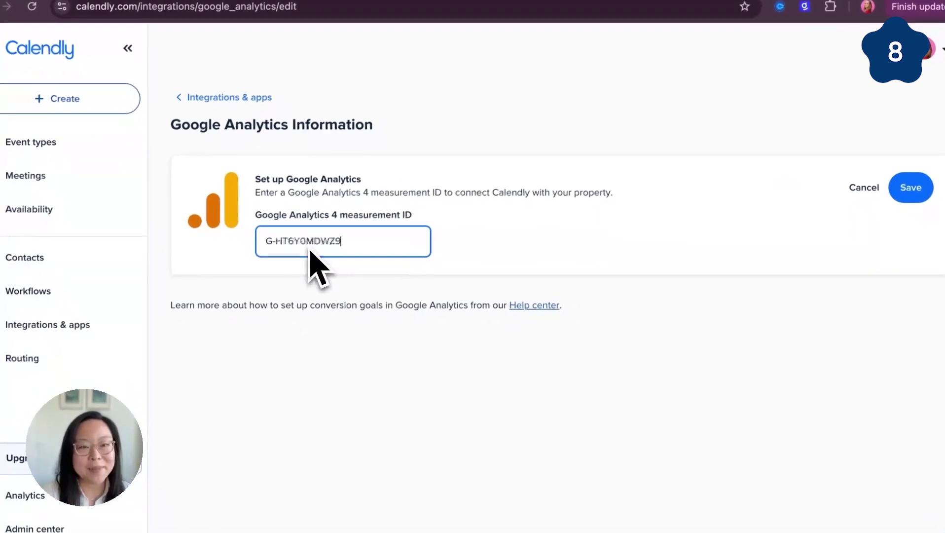
{"action": "left_click", "coordinate": [910, 188]}
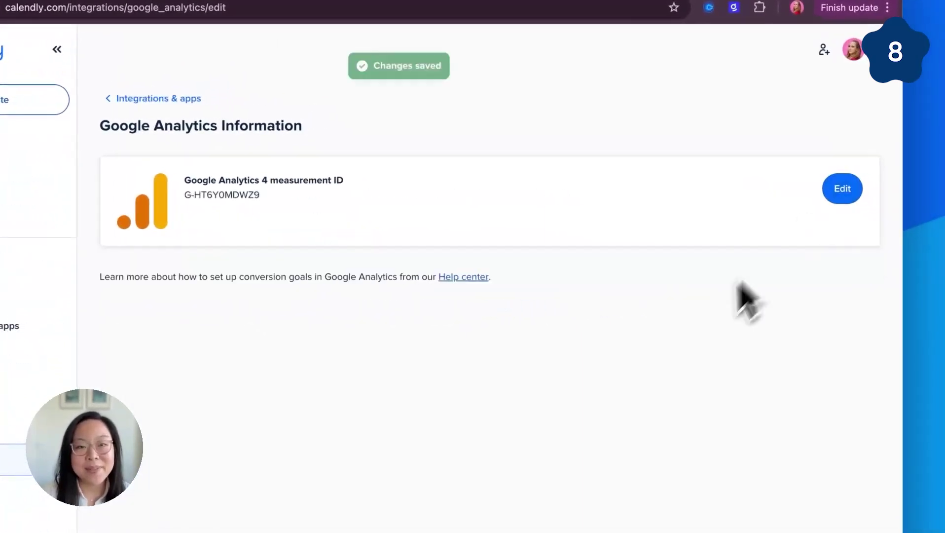